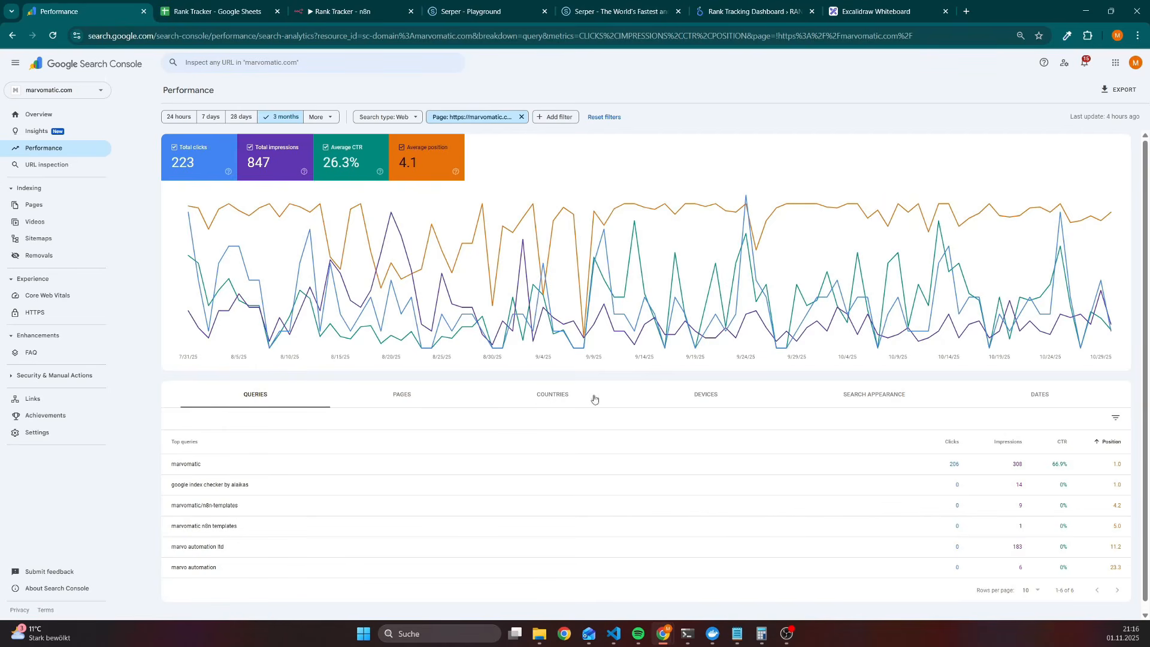
Step: View the search performance breakdown by country, and switch to the Rank Tracker workflow in n8n
click(559, 395)
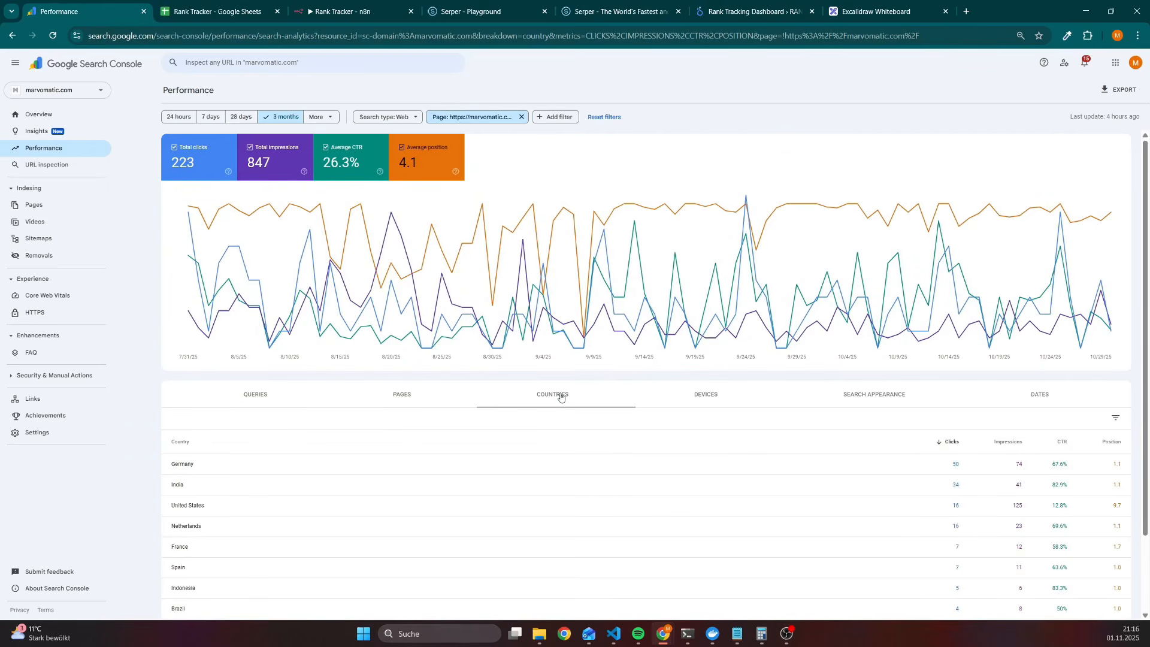
key(ctrl+3)
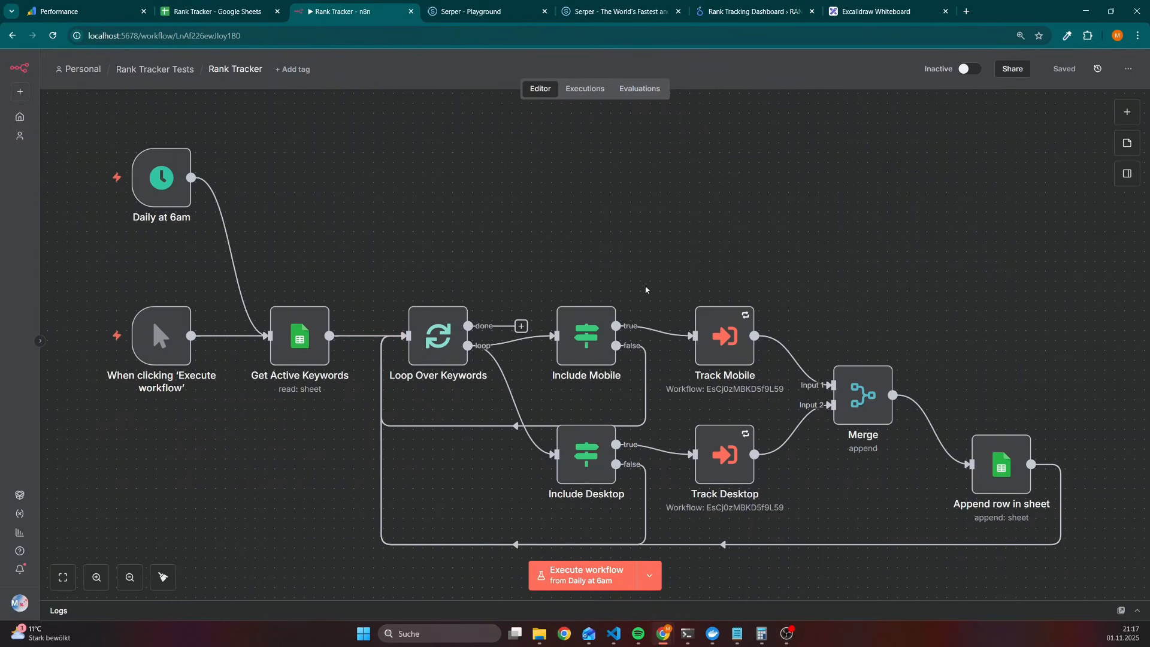
Step: Switch to the Looker Studio rank tracking dashboard and filter the ranking analysis to the domain thirdexample.net only
key(ctrl+6)
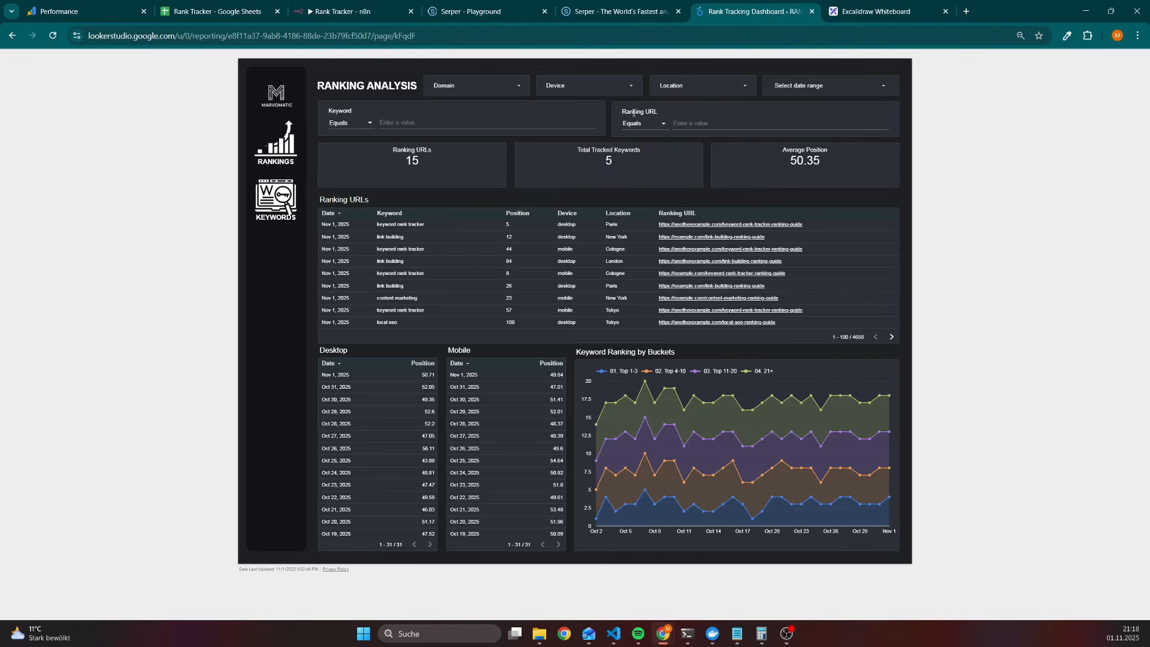
click(354, 124)
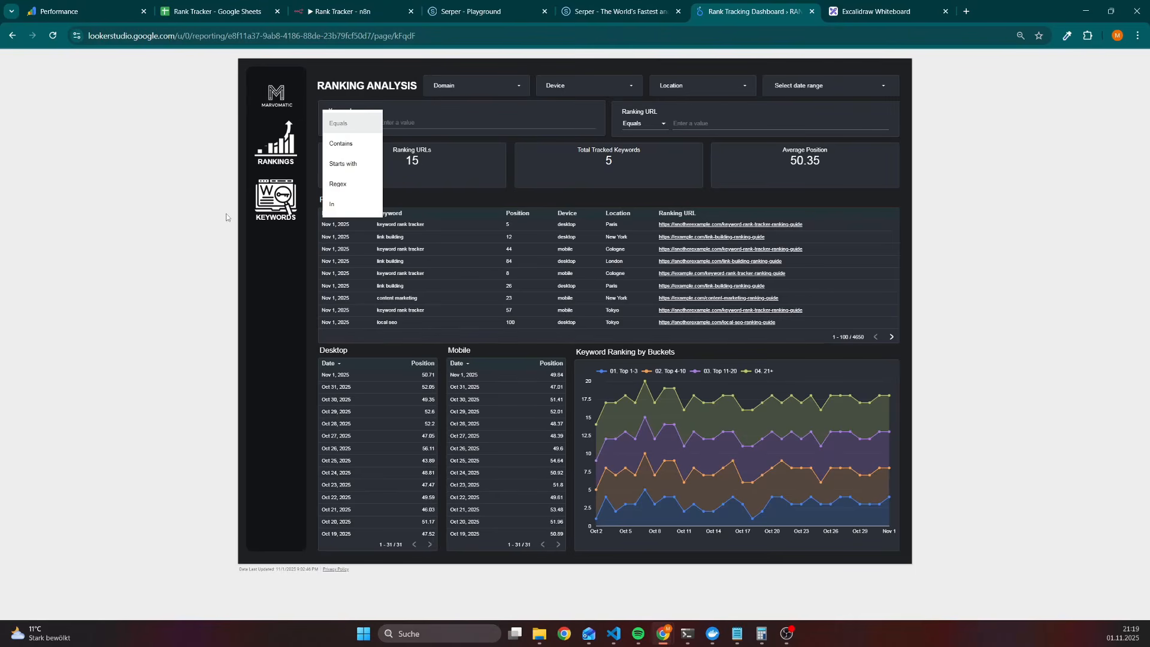
click(489, 88)
click(498, 87)
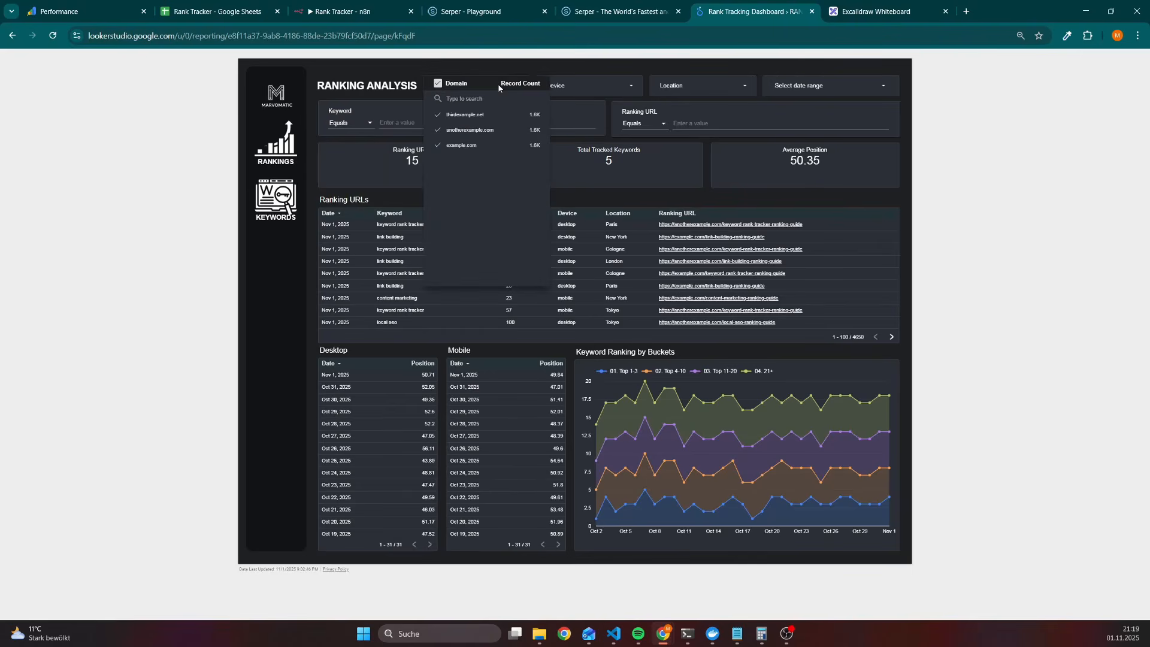
click(526, 115)
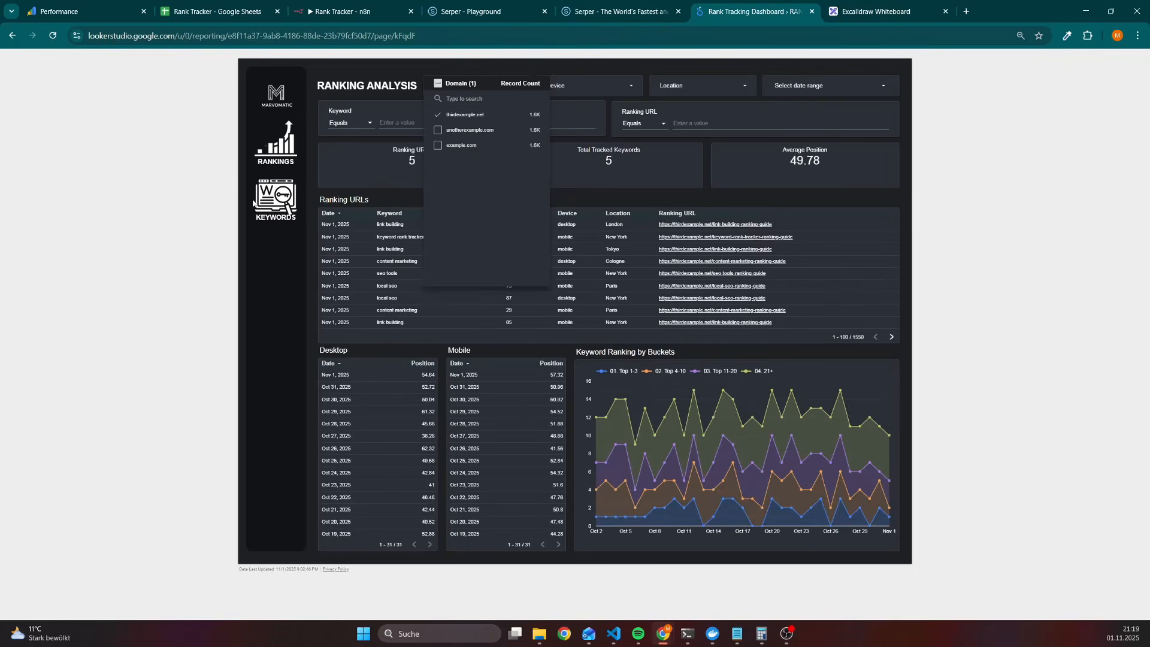
Step: Open the dashboard's keyword analysis page and filter it to the location Tokyo only
click(277, 199)
click(279, 198)
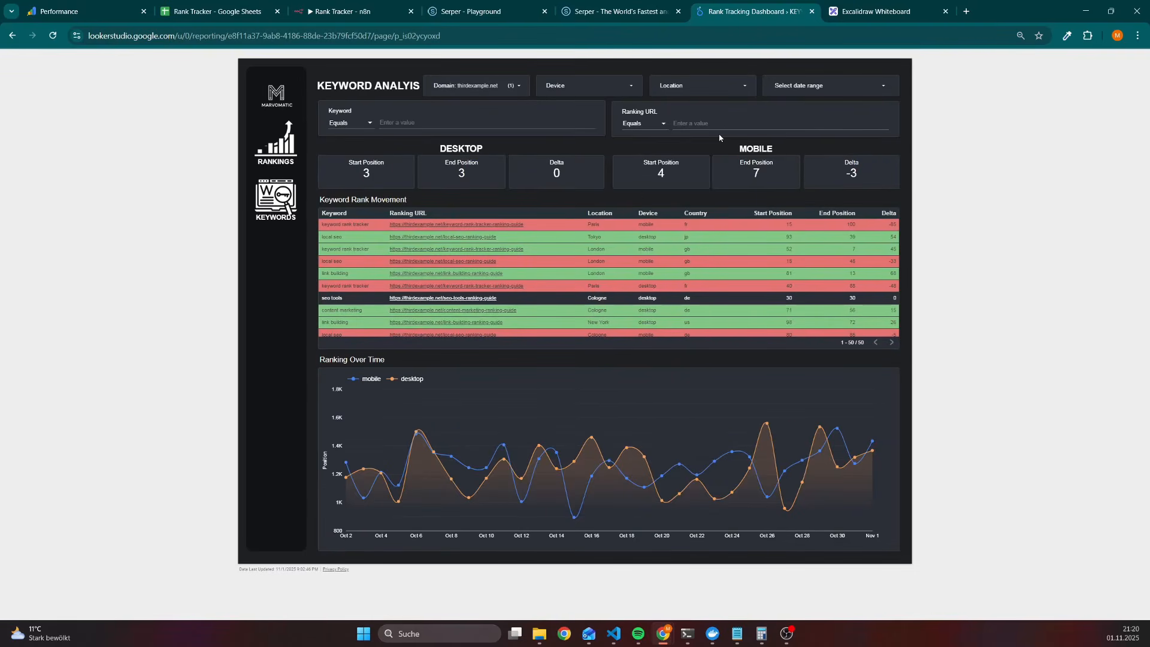
click(700, 89)
click(752, 129)
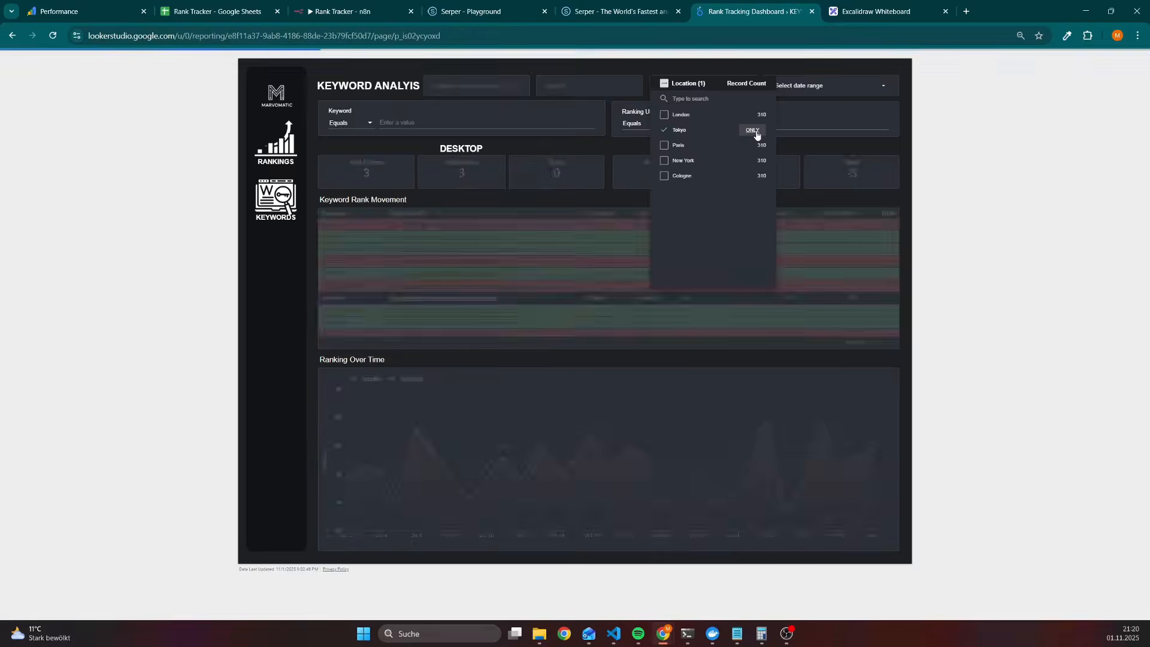
Step: Return to the ranking analysis page and filter the keyword to equal "seo tools"
click(280, 143)
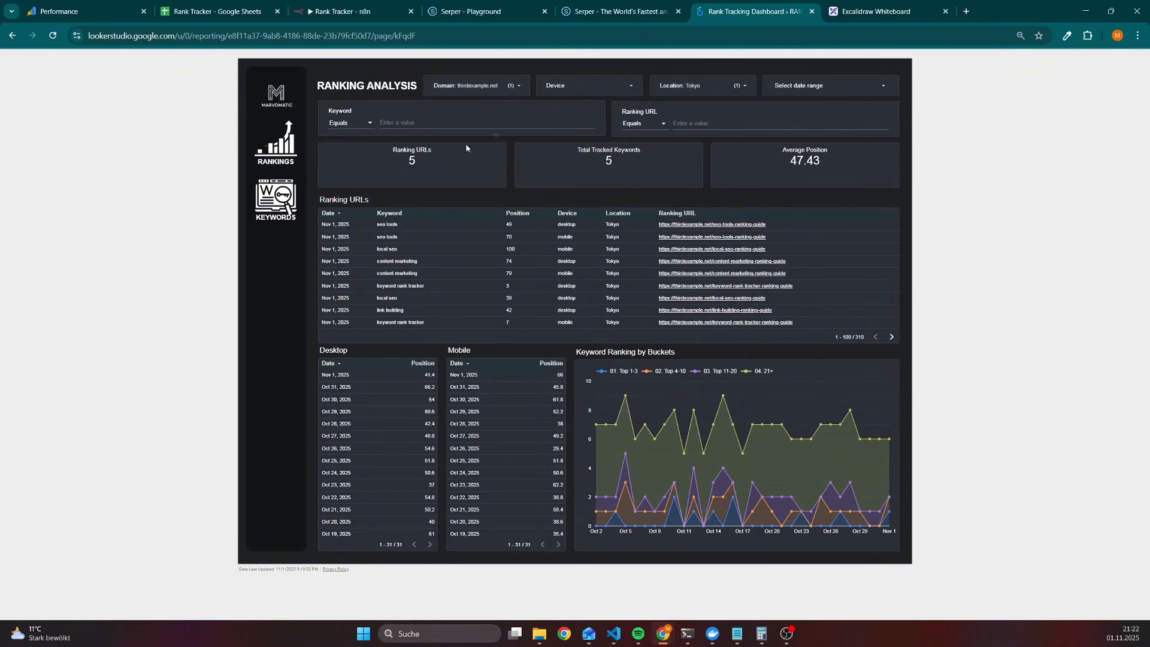
click(469, 121)
text(seo)
text( tools)
key(Return)
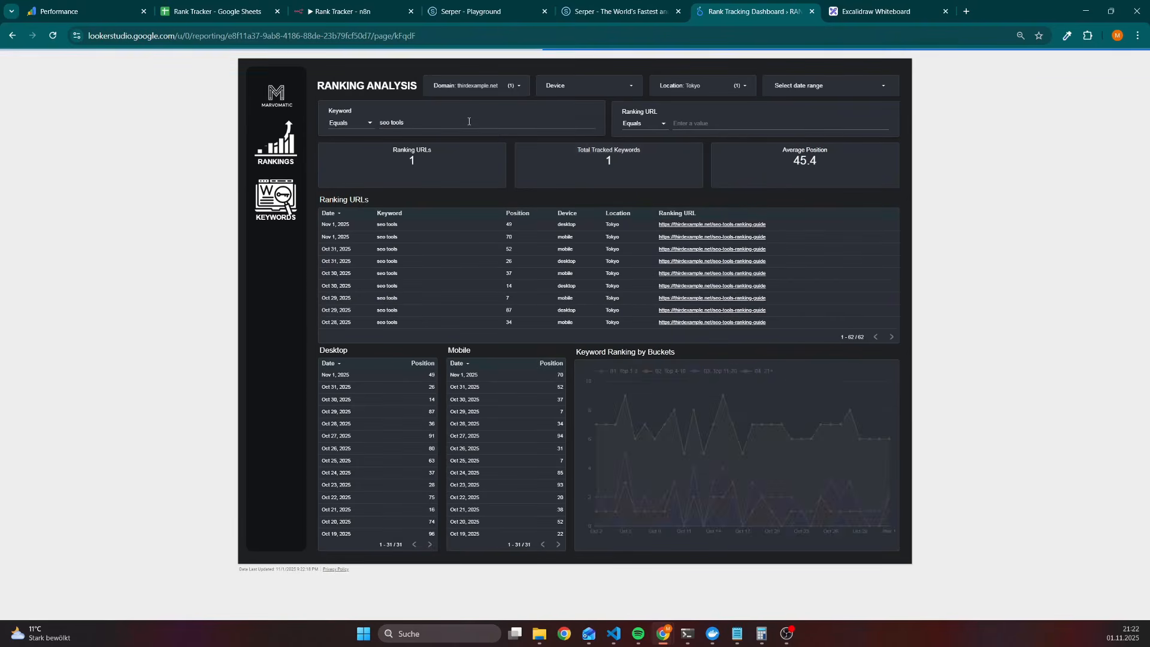
Step: Set the dashboard's date range to the last 7 days and apply it
click(880, 88)
click(882, 113)
mouse_move(865, 213)
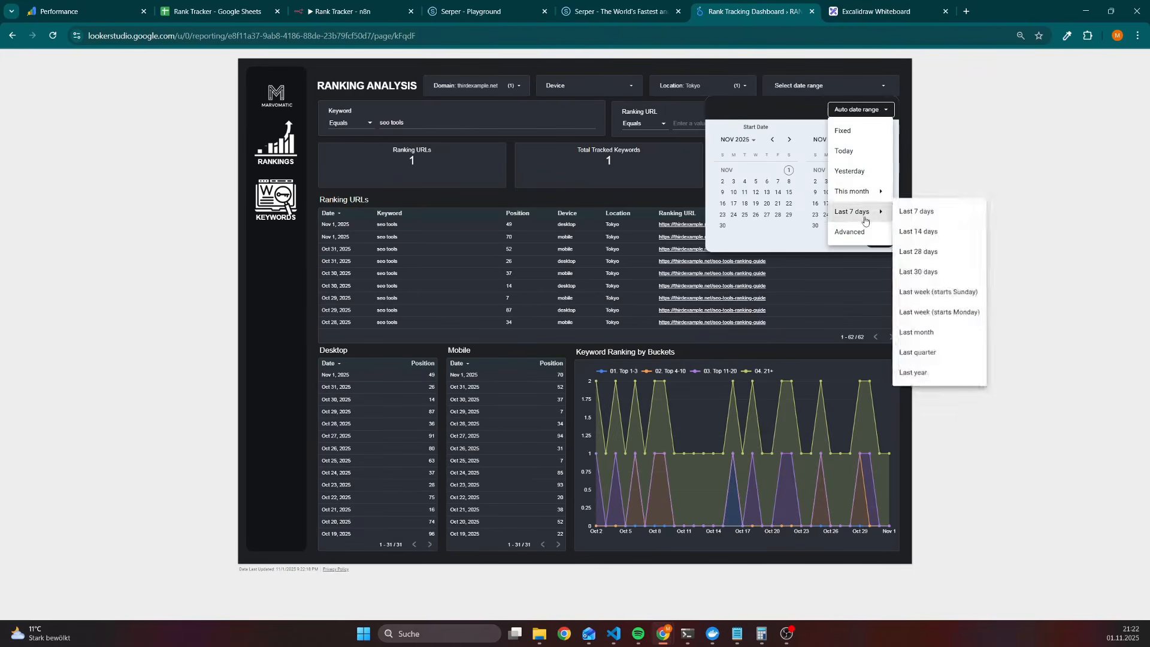
click(920, 210)
click(879, 233)
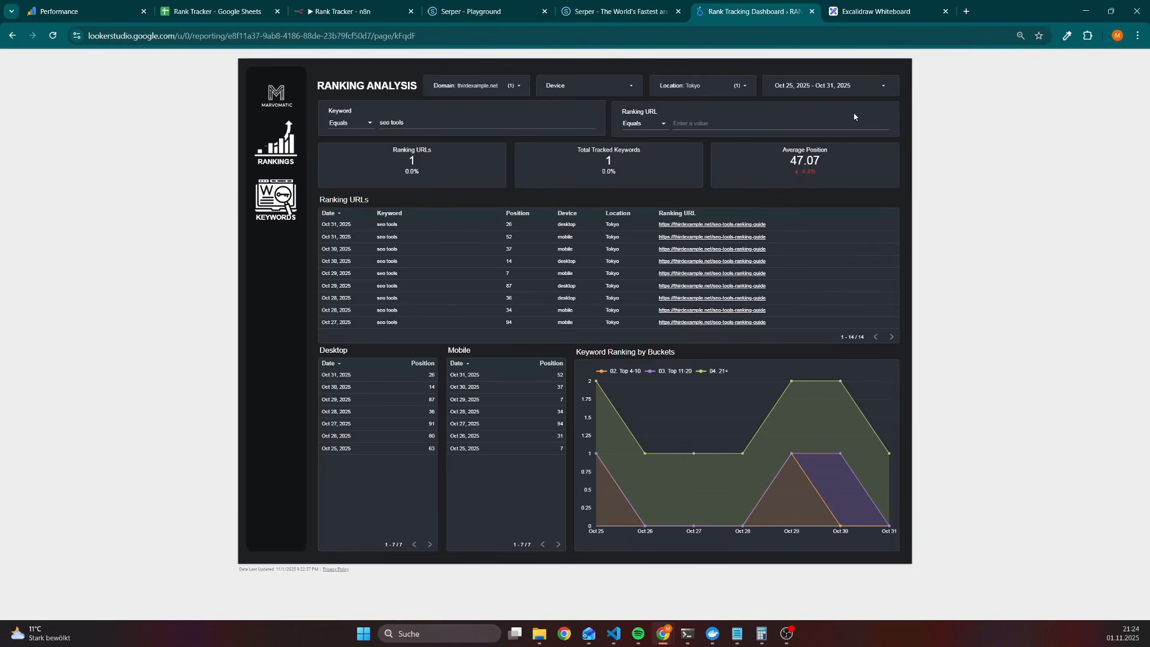
Step: On the keyword analysis page, clear the keyword filter and include all locations again
click(273, 196)
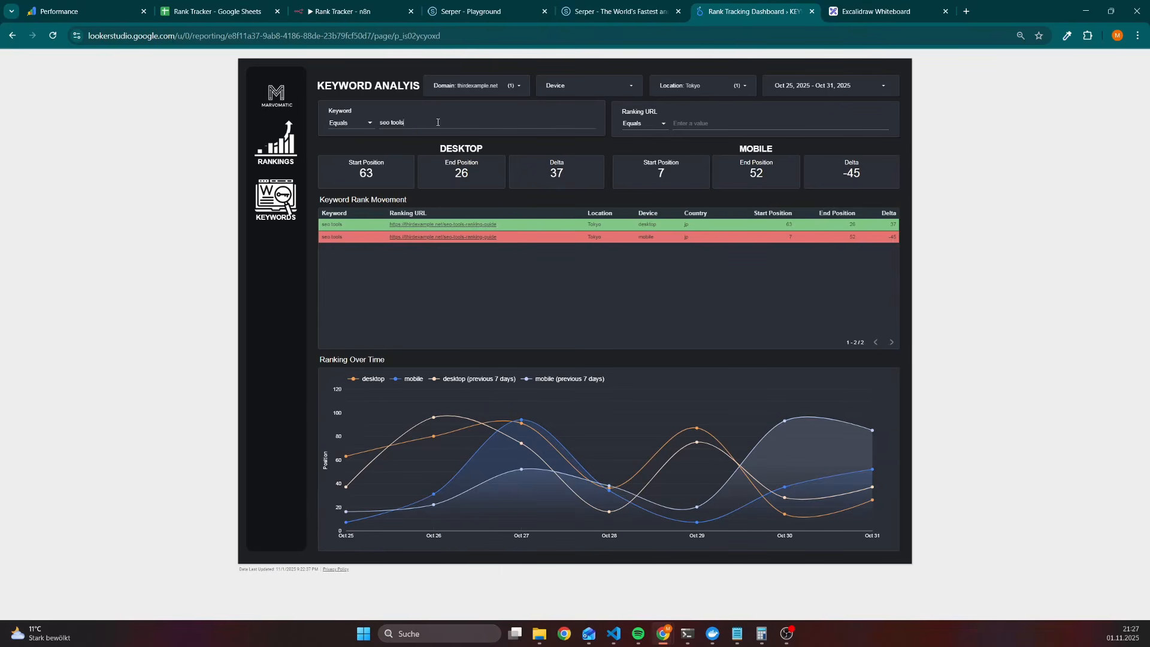
drag(437, 122, 369, 125)
key(BackSpace)
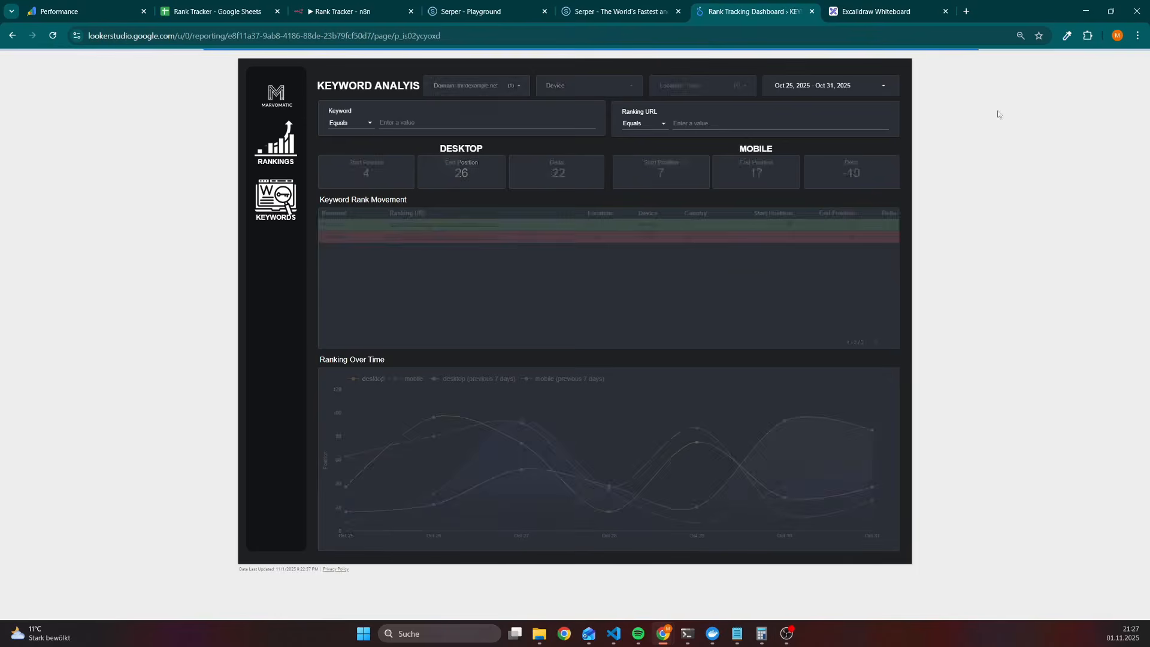
click(693, 90)
click(664, 83)
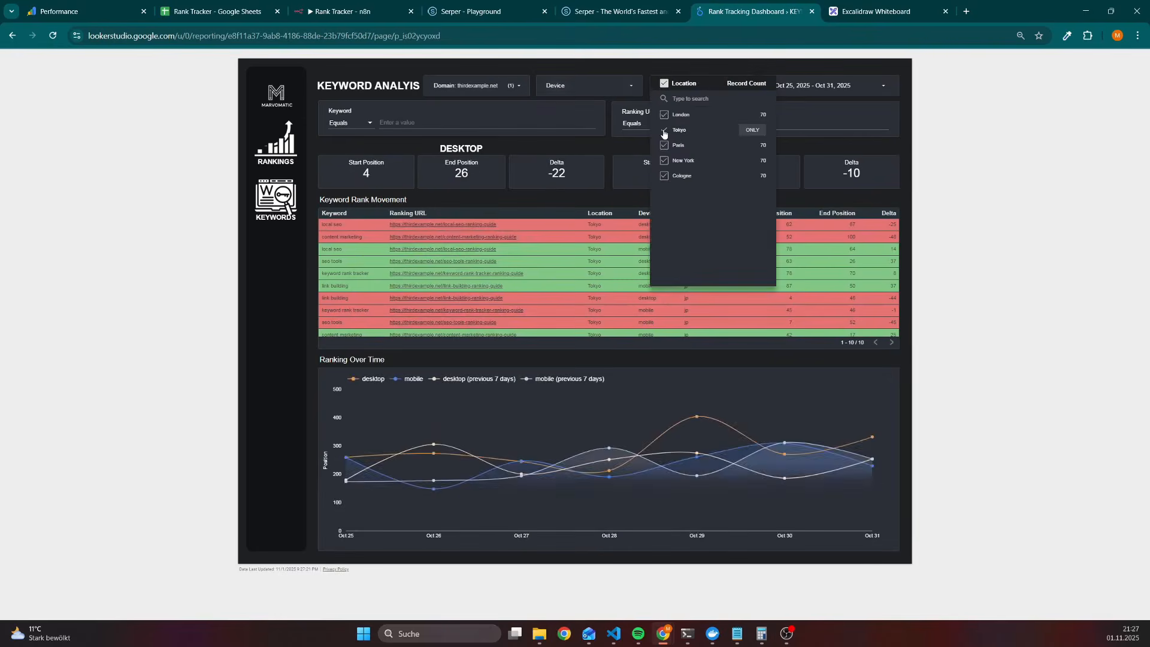
click(960, 327)
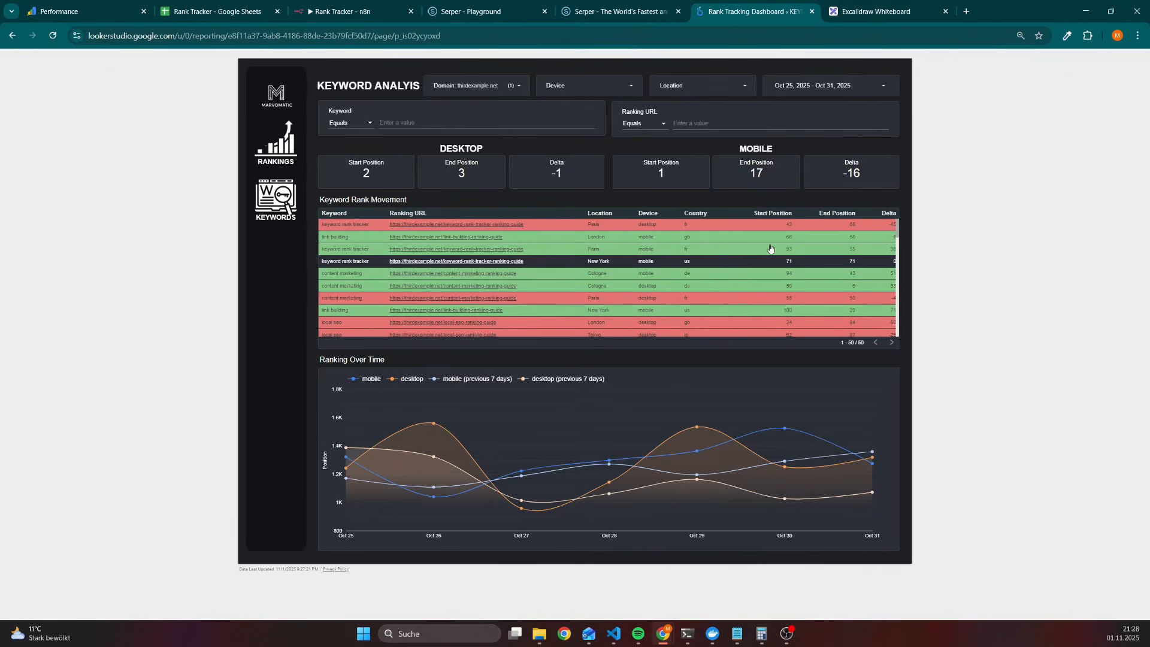
Step: Sort the Keyword Rank Movement table by Delta in ascending order
click(888, 216)
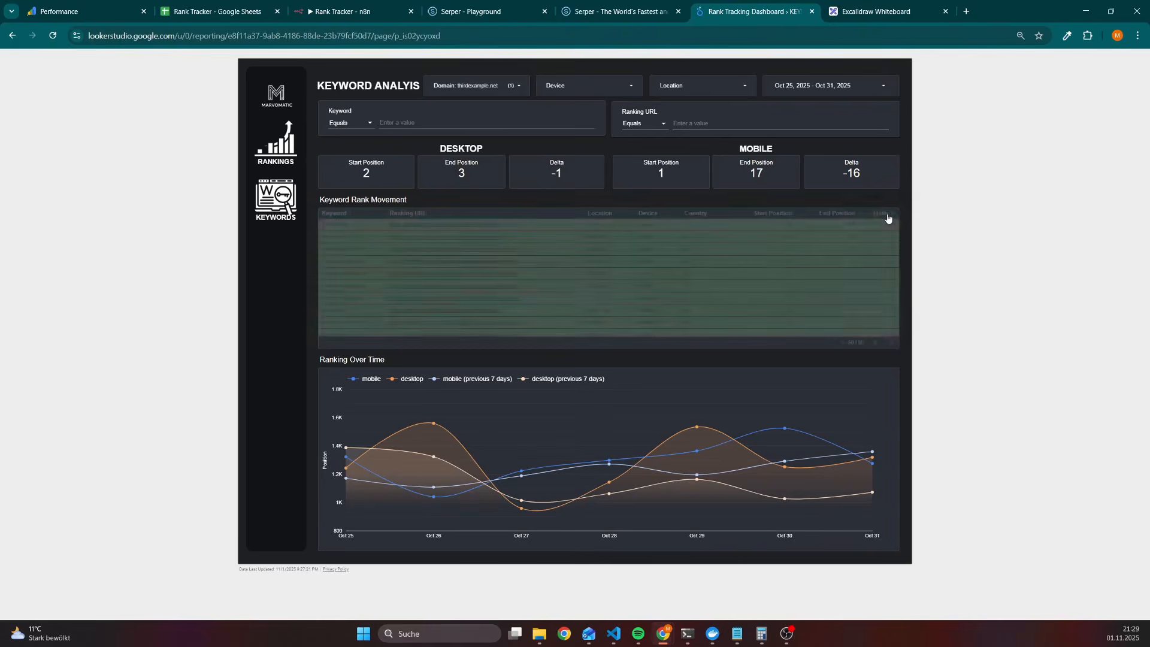
click(889, 215)
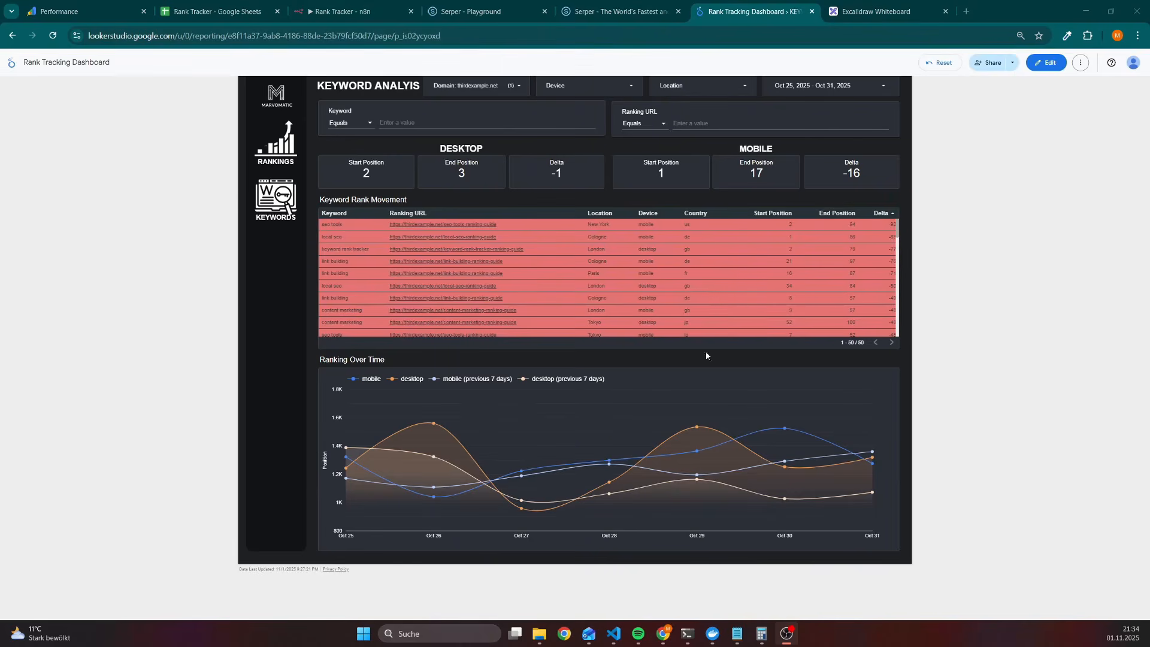
Step: Switch to the Rank Tracker spreadsheet in Google Sheets and review its Rankings and Keywords sheets
click(339, 12)
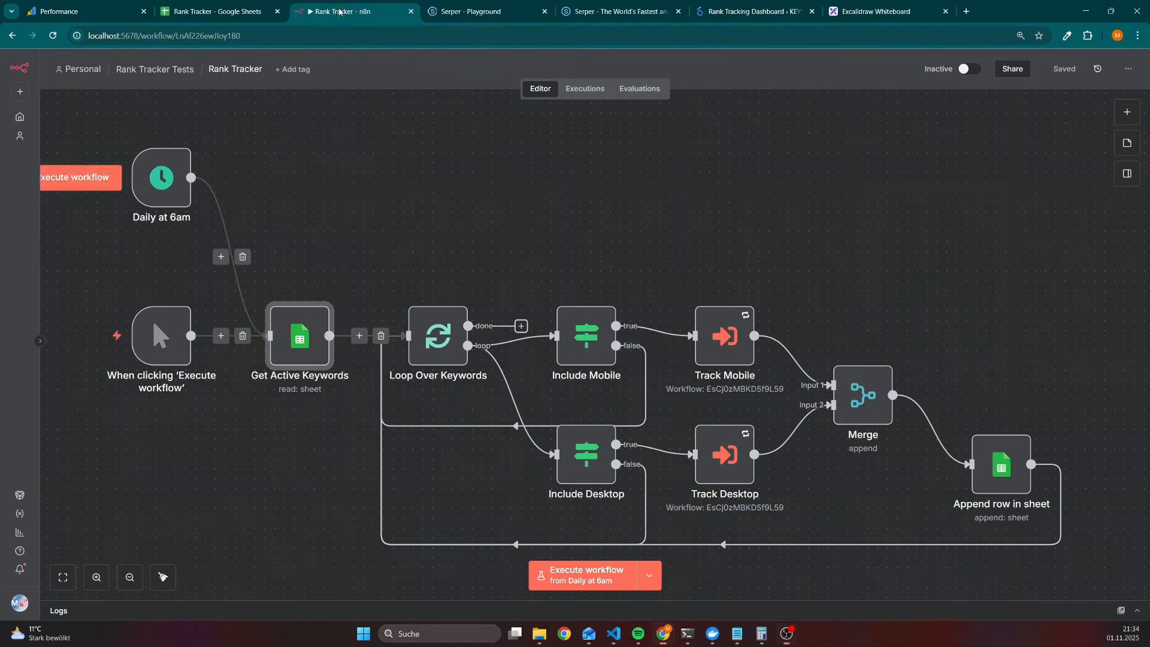
click(216, 12)
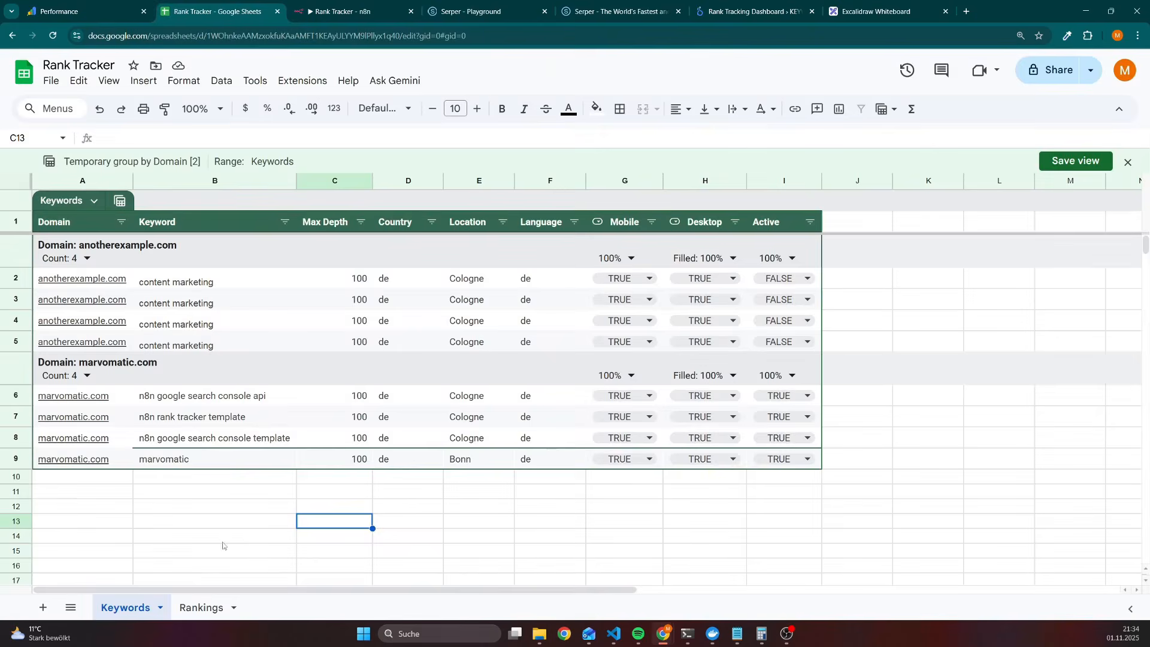
click(202, 607)
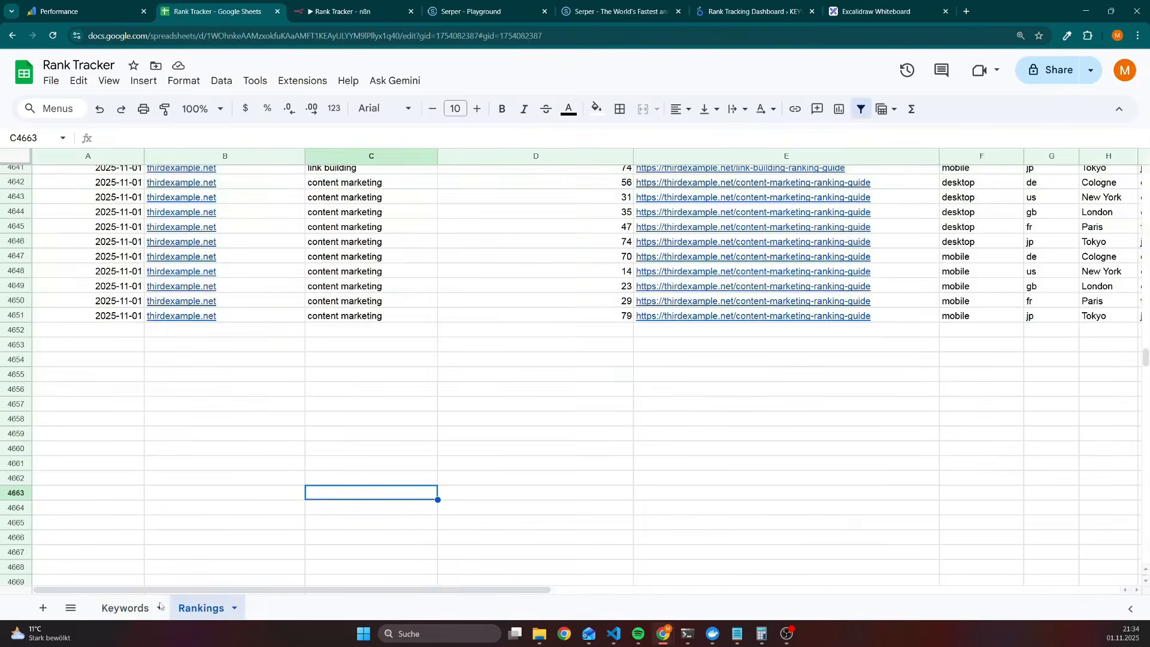
click(126, 608)
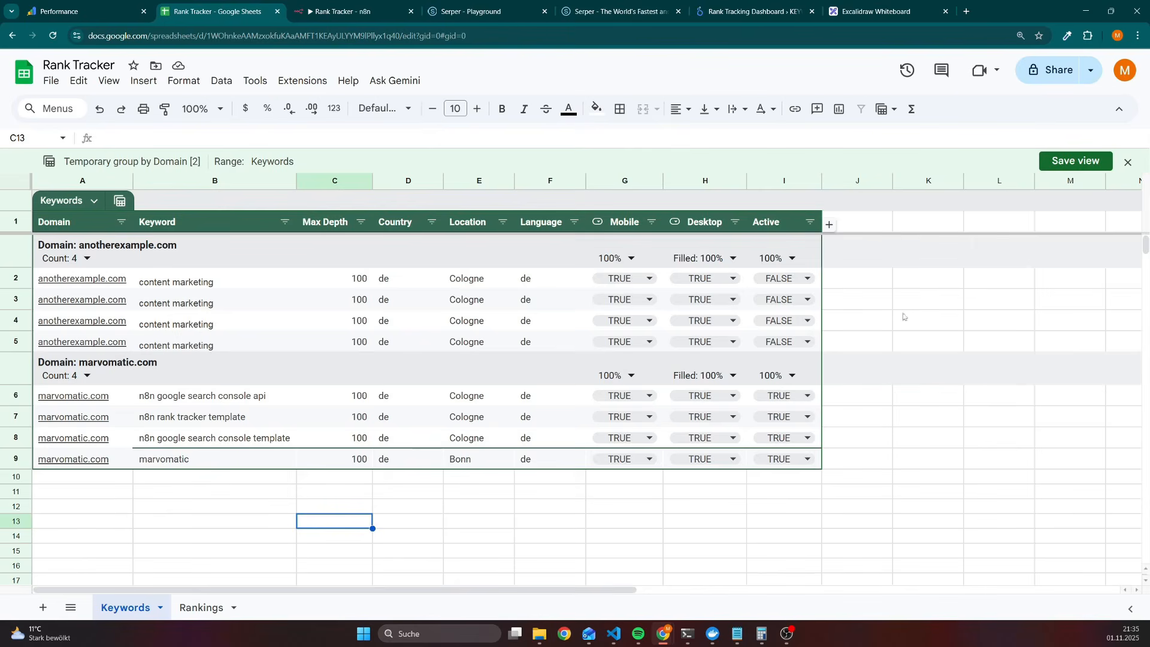
mouse_move(432, 359)
mouse_move(417, 241)
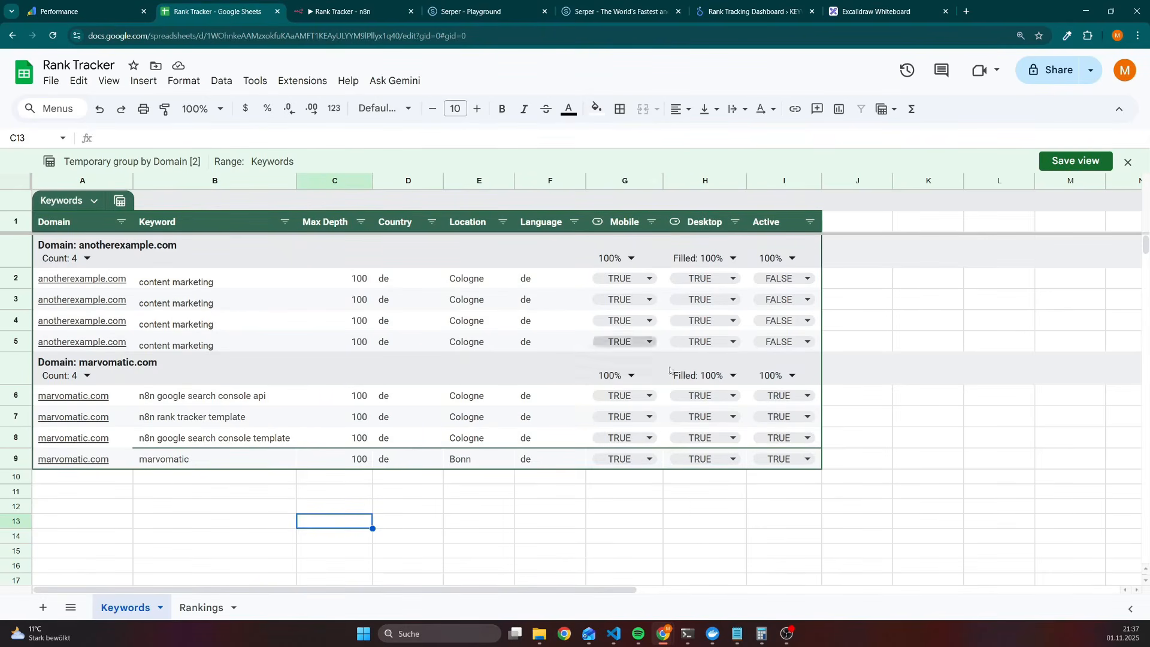
Step: Set both Mobile and Active to FALSE for the keyword "n8n google search console api"
click(643, 400)
click(614, 421)
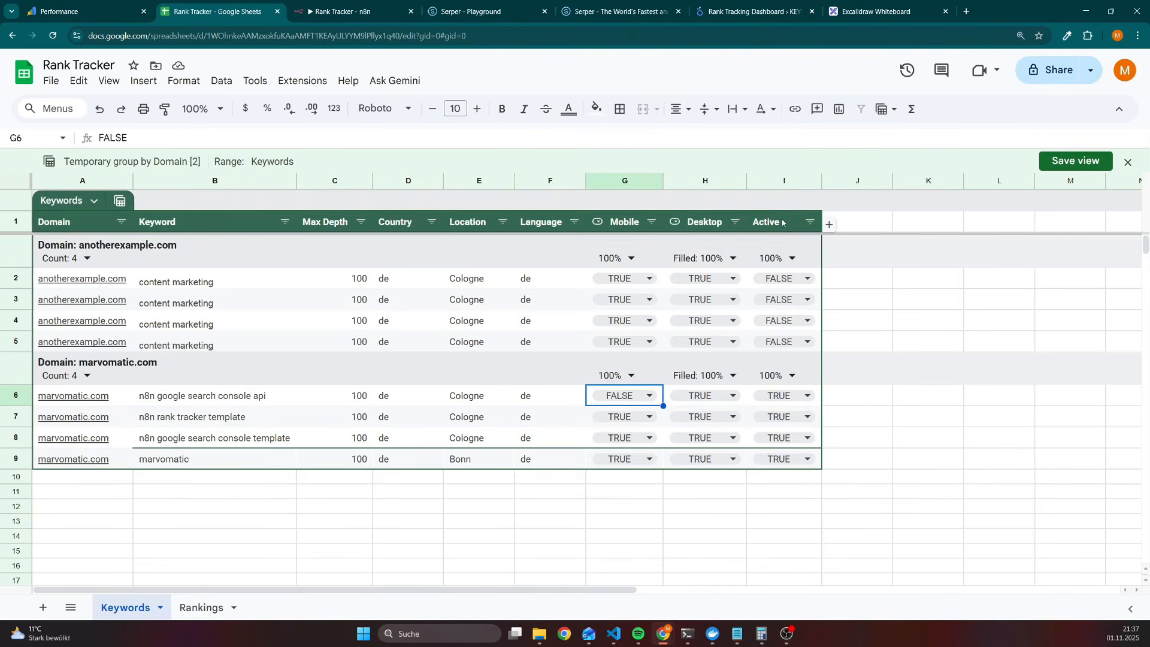
click(780, 395)
click(779, 420)
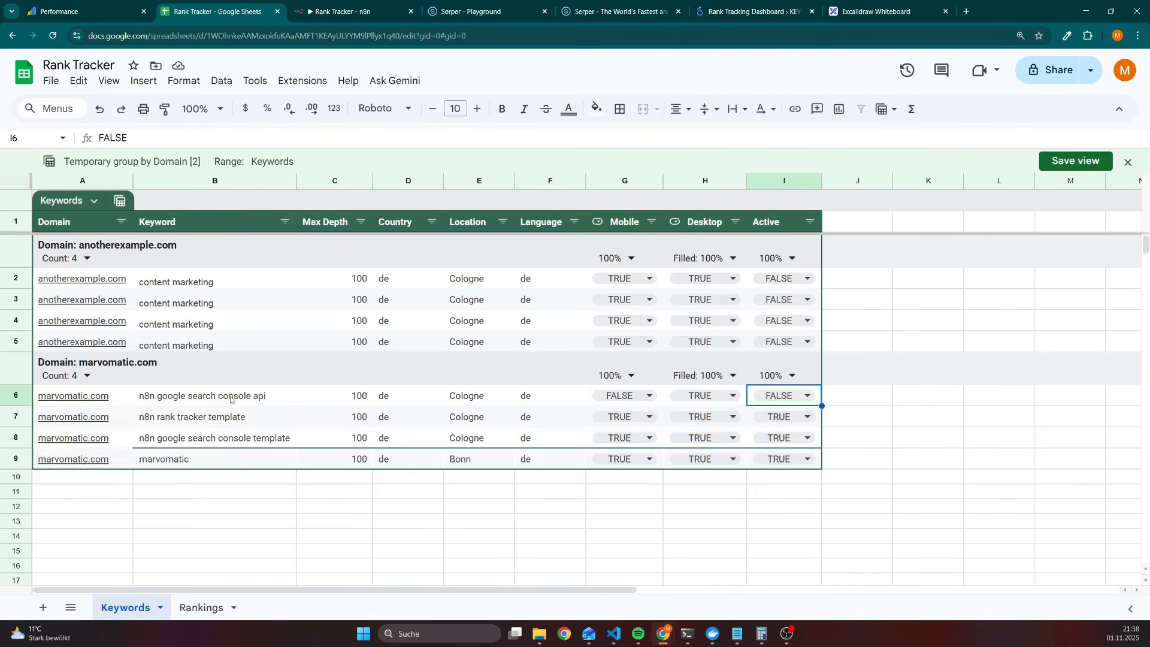
Step: Examine the Rankings sheet from its first rows, including all columns through Language
click(201, 608)
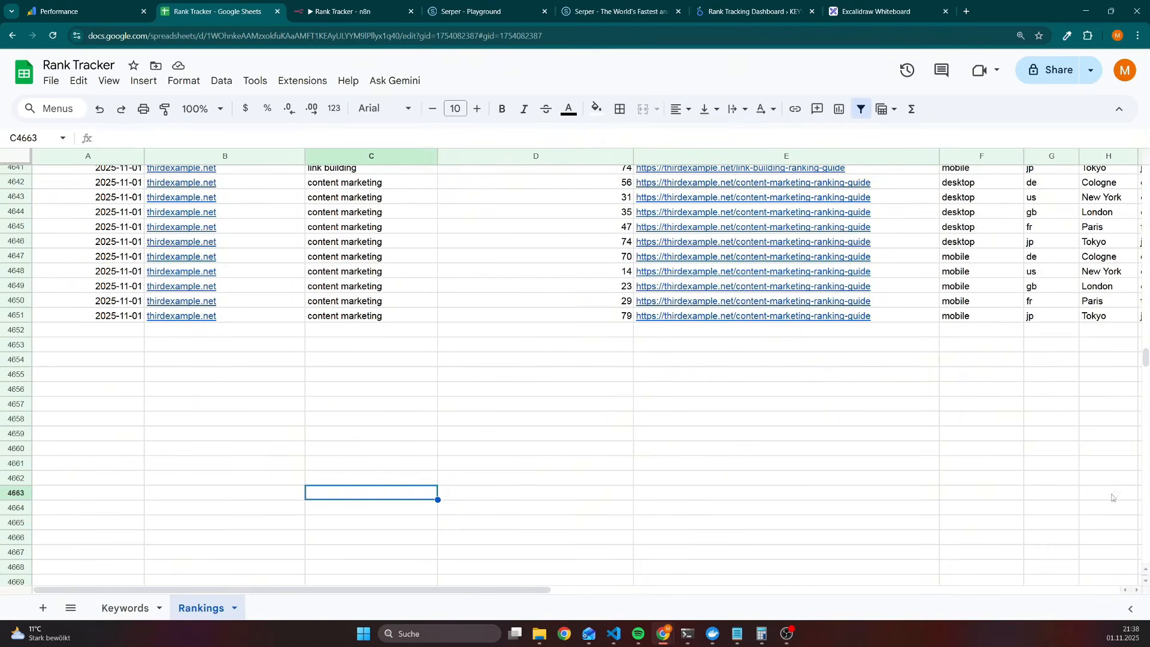
scroll(1114, 497, up, 5)
scroll(908, 479, down, 1)
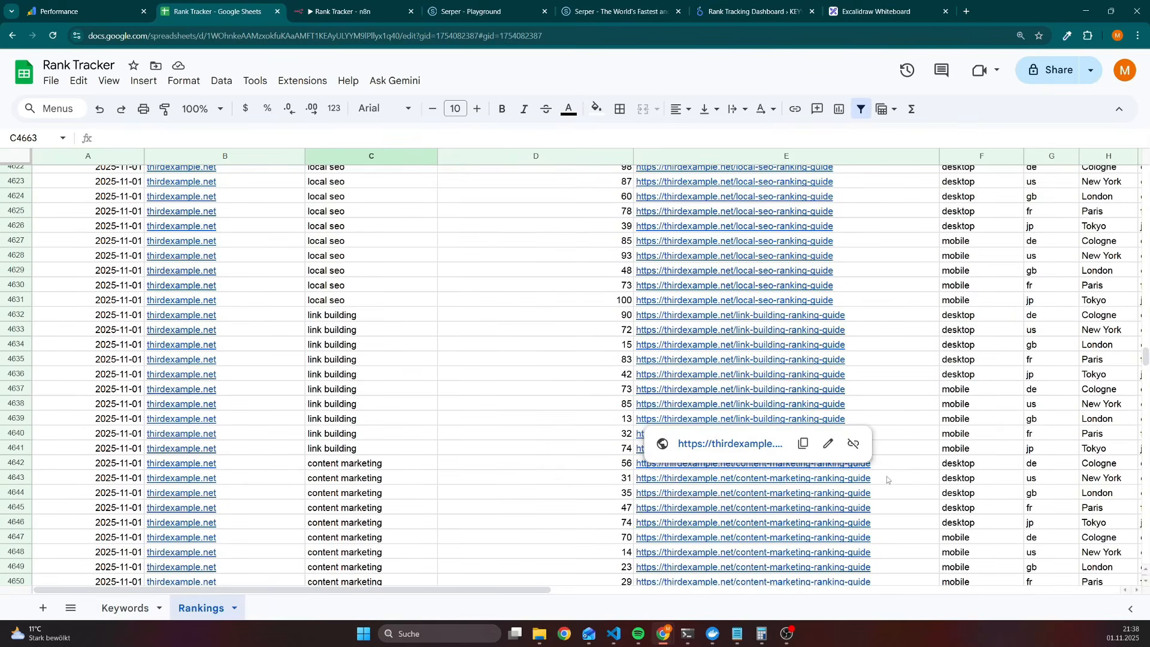
drag(1145, 358, 1140, 144)
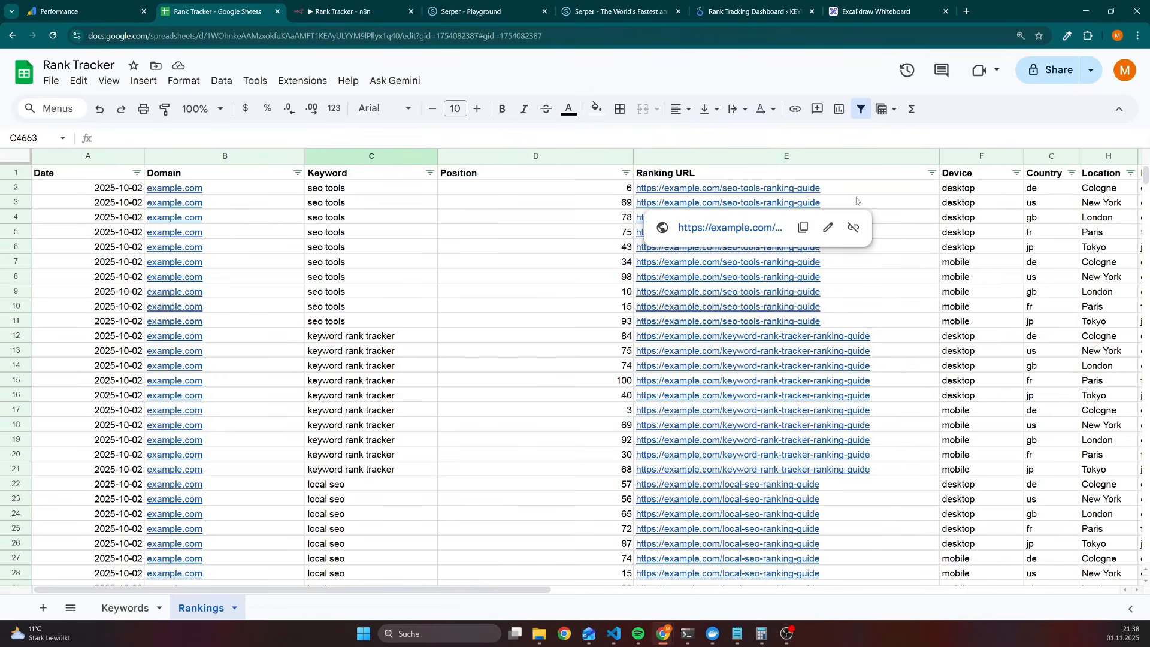
drag(524, 590, 648, 596)
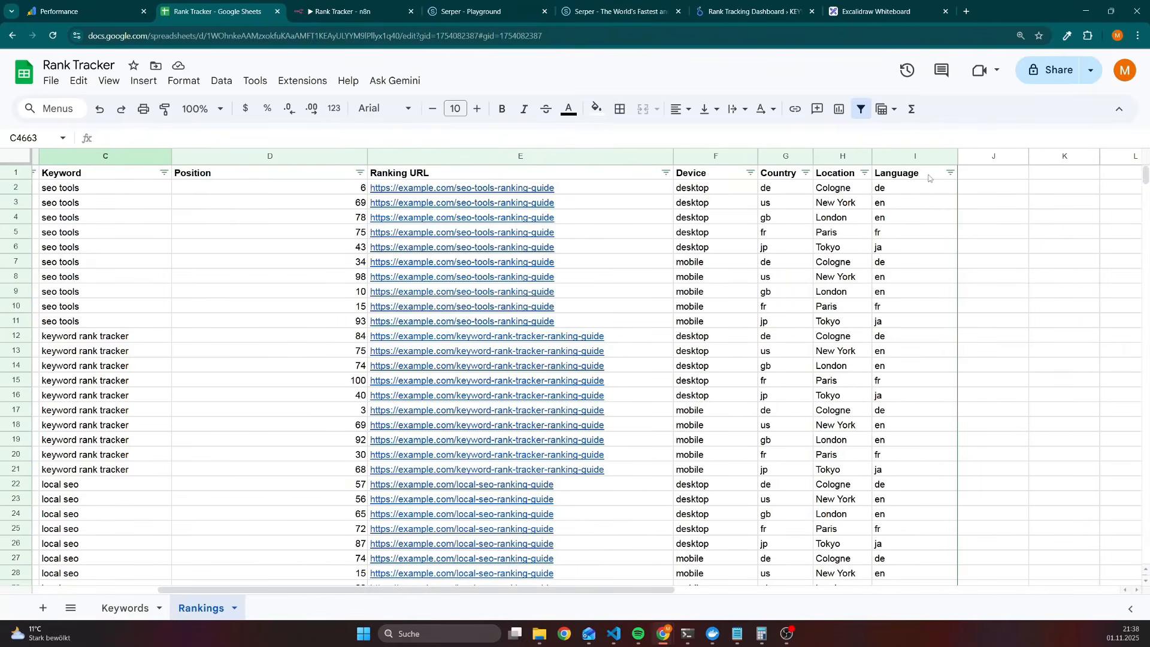
Step: Return to the Keywords sheet and review the active marvomatic.com keywords in rows 7 to 9
click(125, 609)
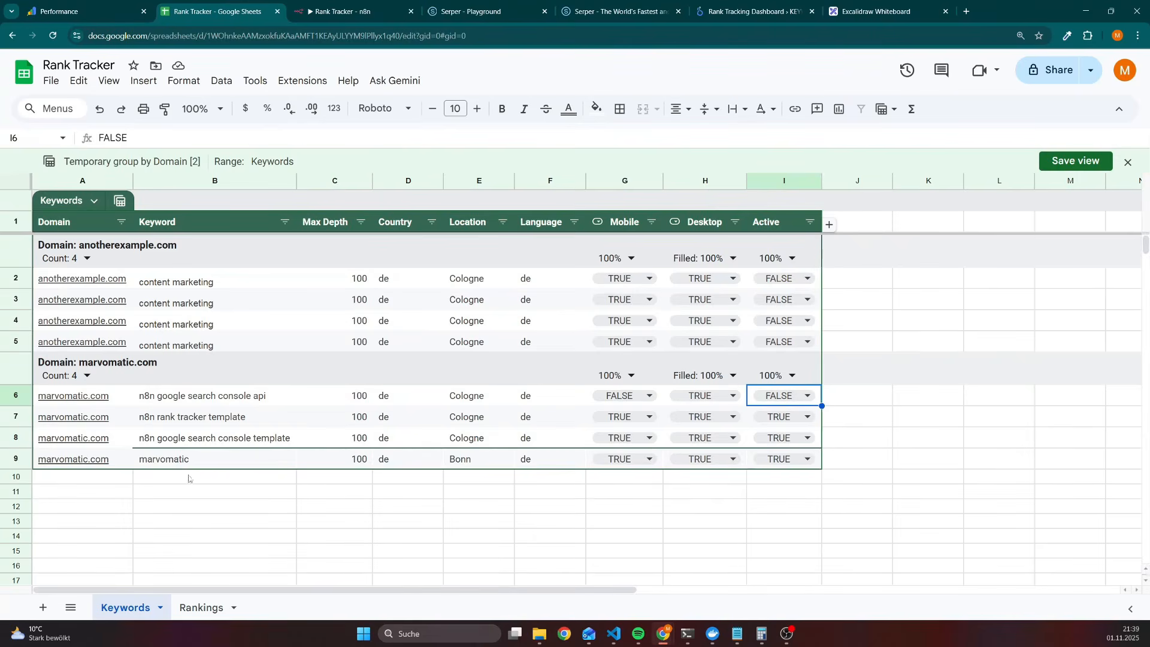
click(145, 423)
click(183, 442)
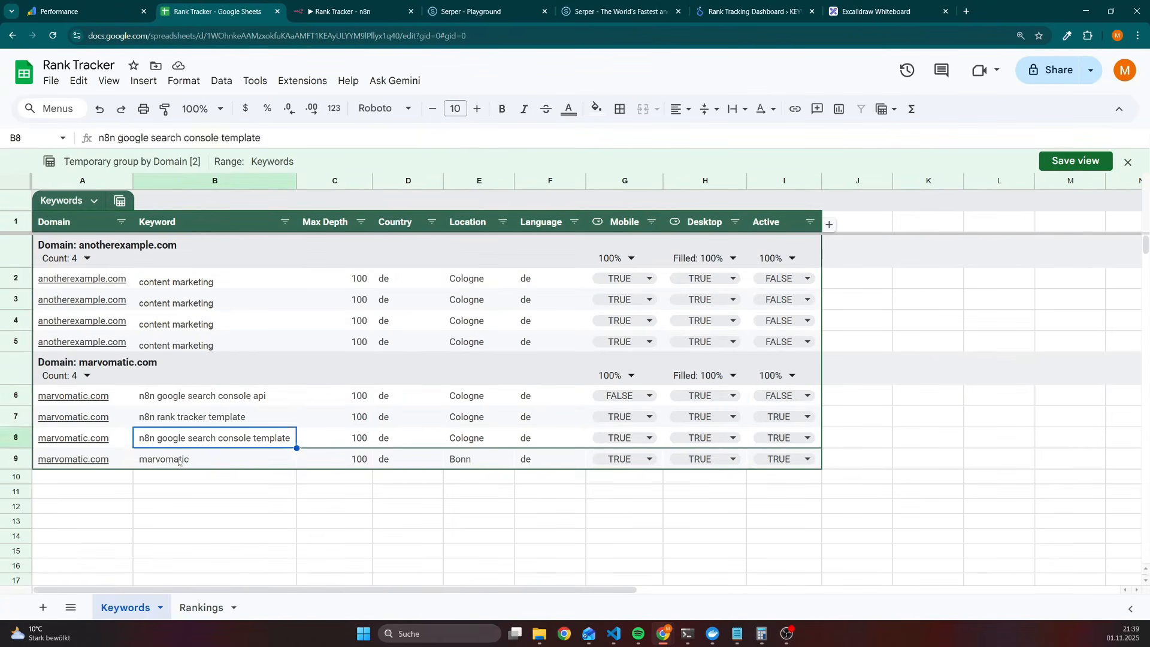
click(178, 461)
Step: Execute the Rank Tracker workflow in n8n from the Daily at 6am trigger and open the Get Active Keywords node
click(339, 11)
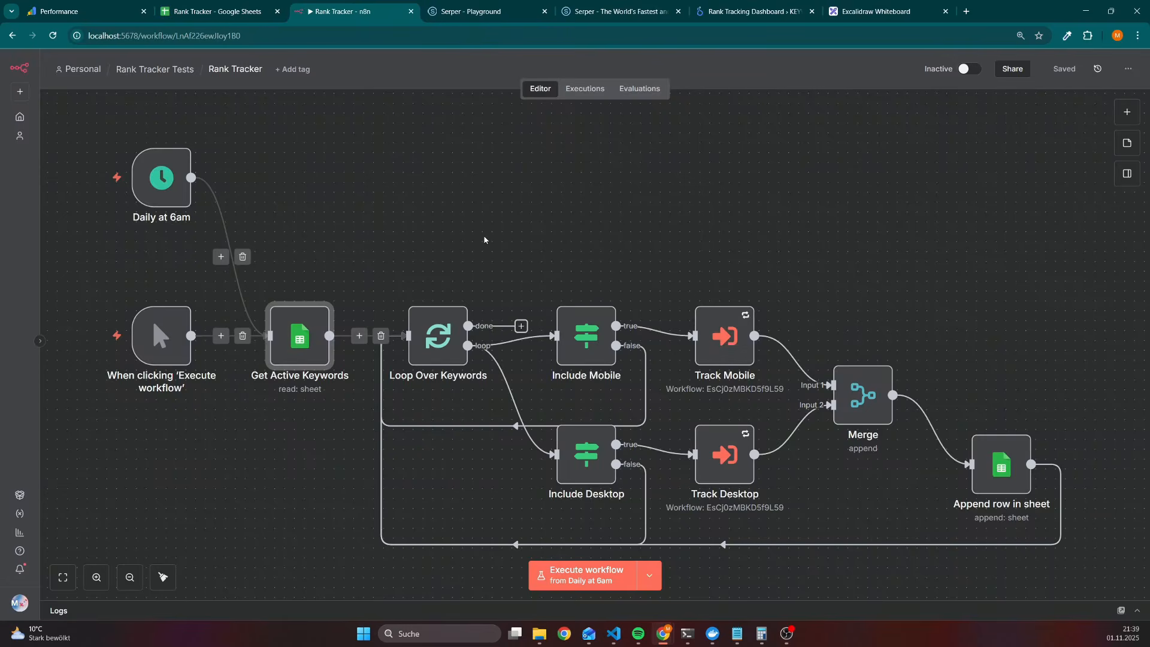
drag(103, 126, 231, 255)
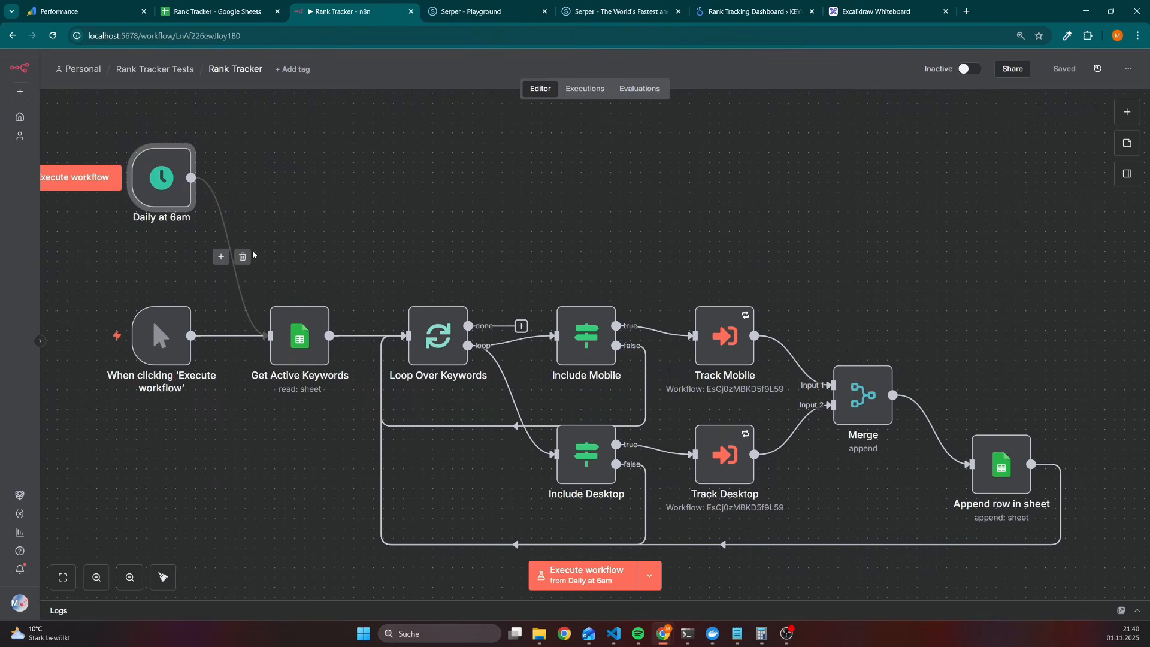
click(582, 581)
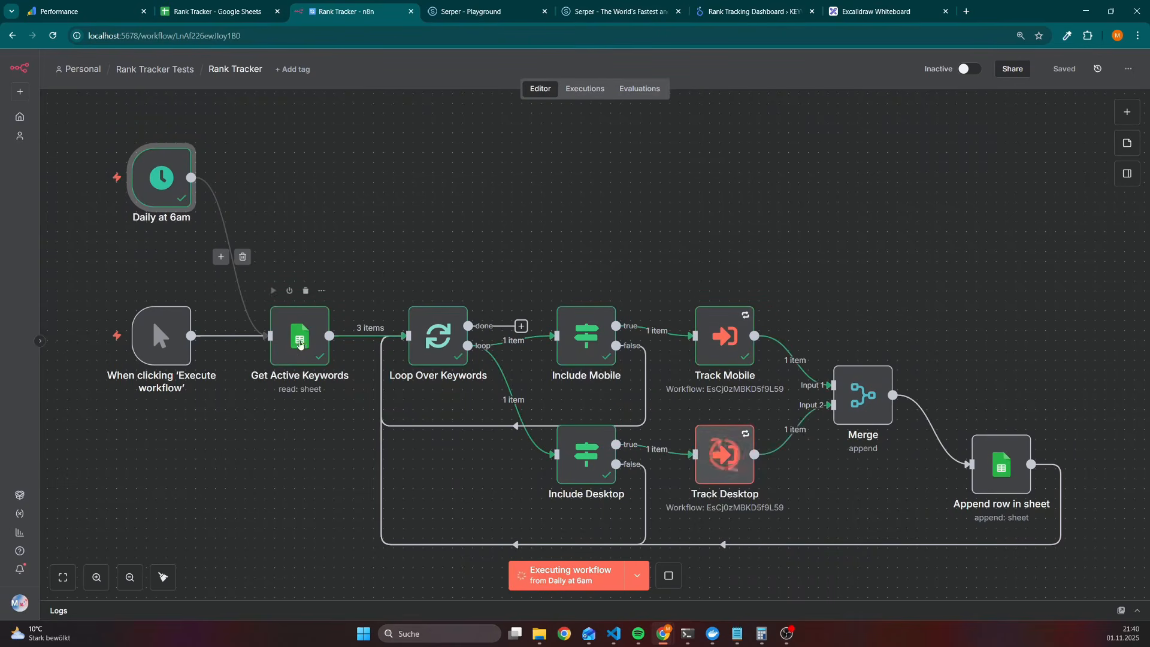
double_click(300, 344)
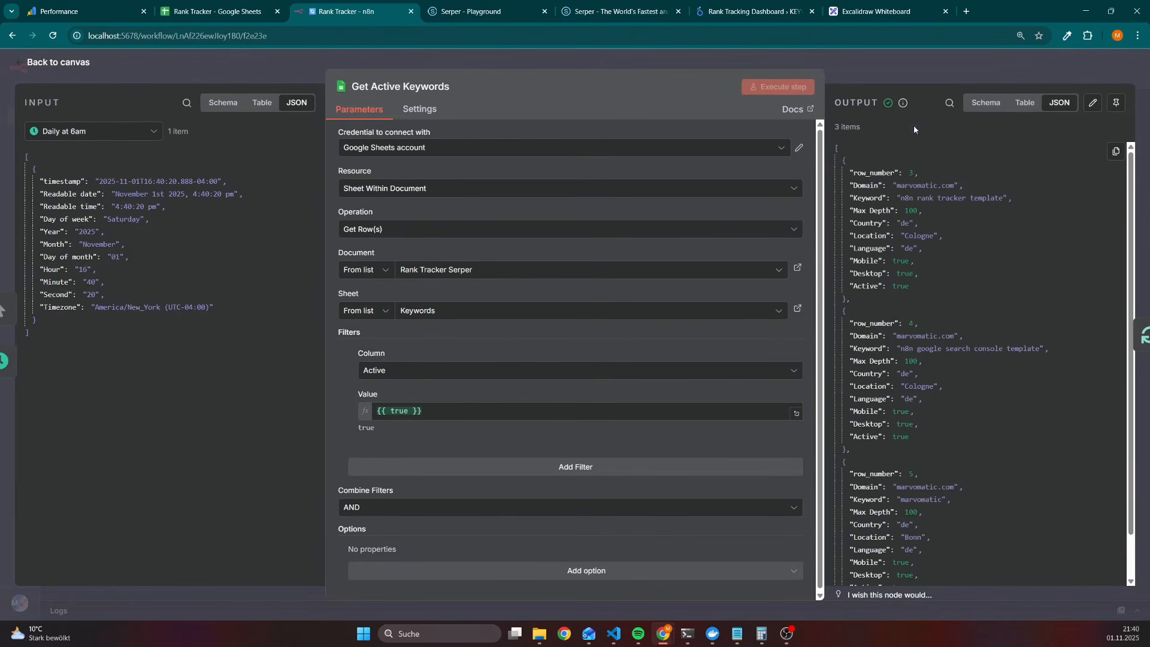
Step: Close the Get Active Keywords node and inspect the Merge node's combined mobile and desktop output, returning to the canvas when done
click(930, 79)
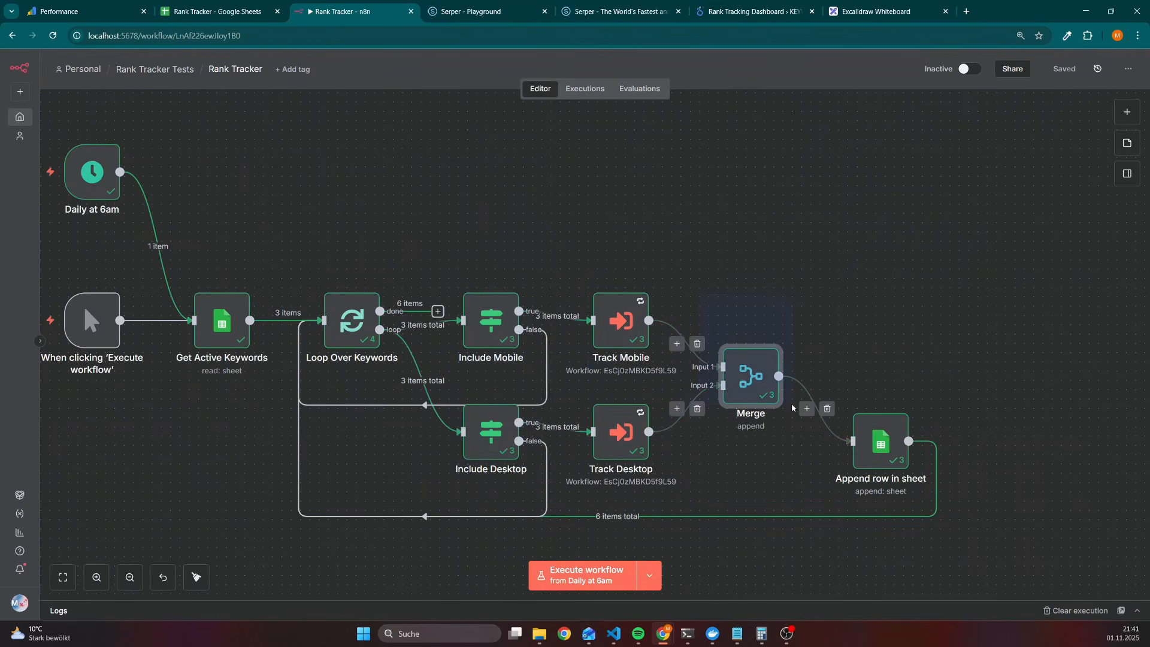
double_click(751, 376)
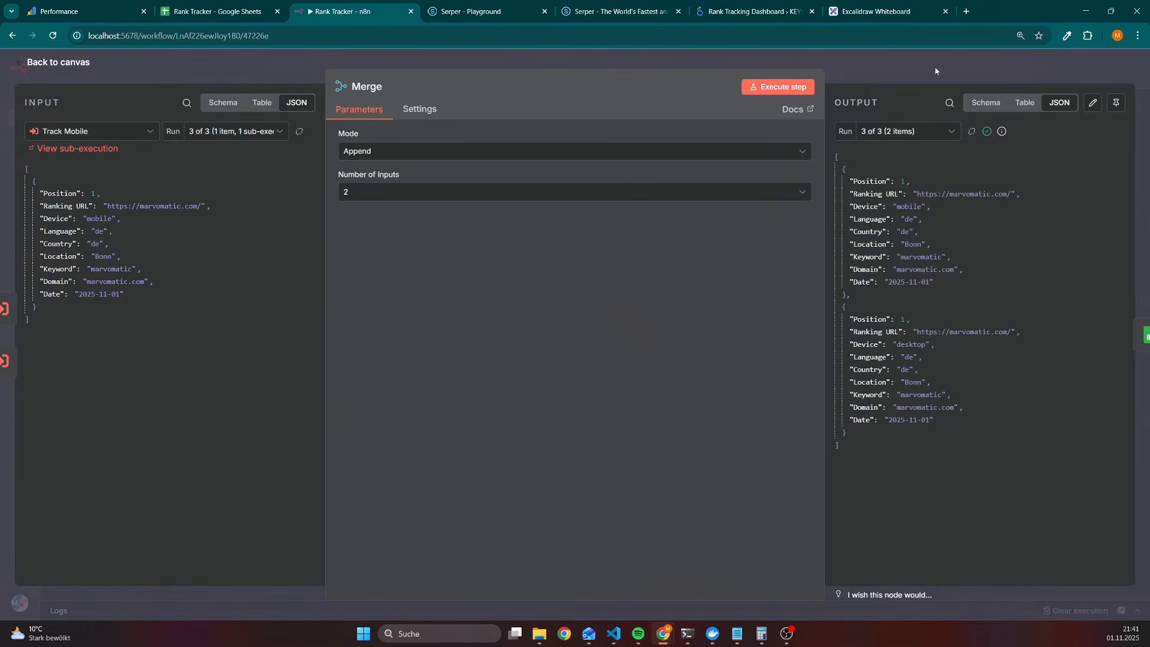
key(Escape)
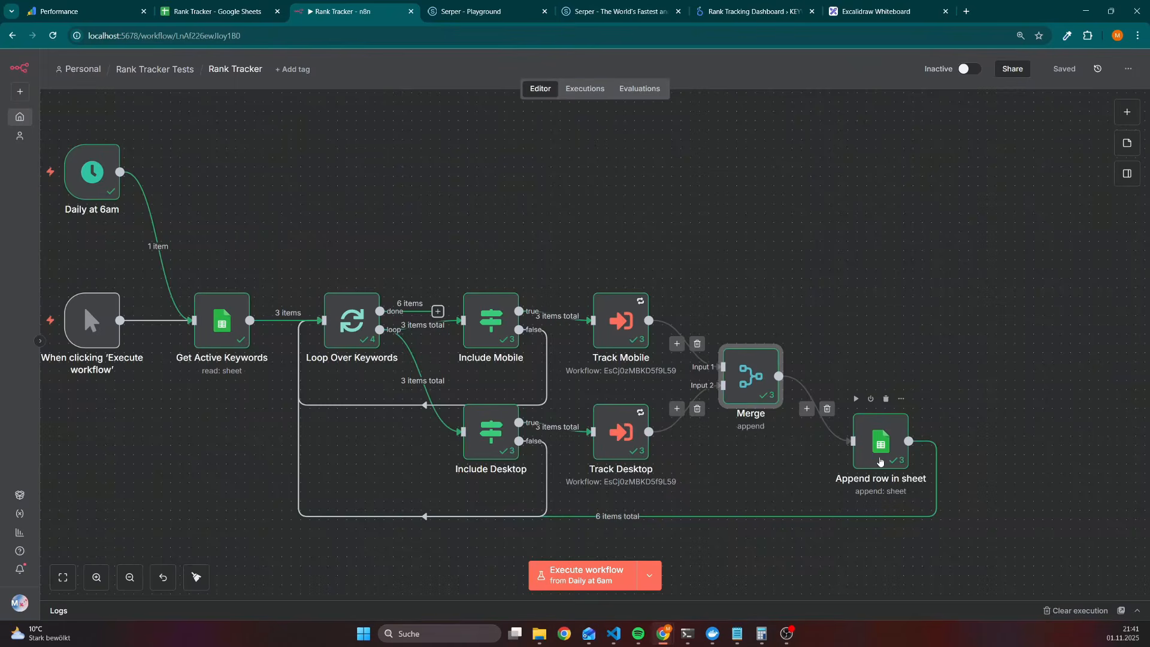
Step: Switch to the Rank Tracker spreadsheet and examine the last filled rows of the Rankings sheet
click(216, 11)
click(201, 608)
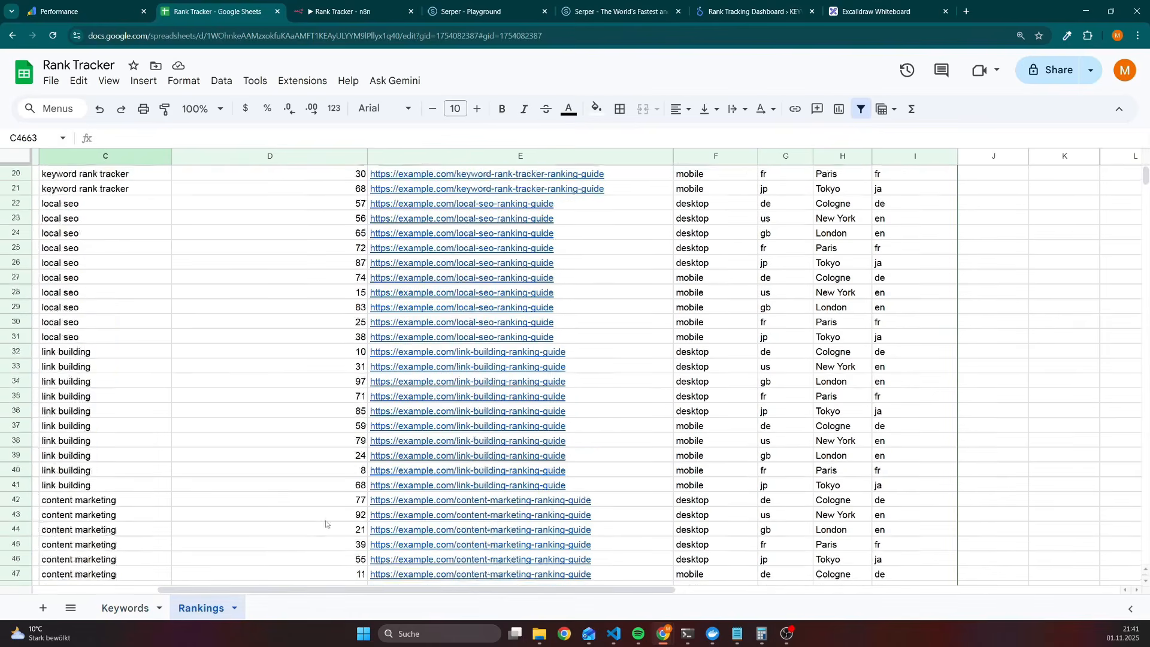
scroll(326, 521, down, 15)
drag(1144, 184, 1142, 368)
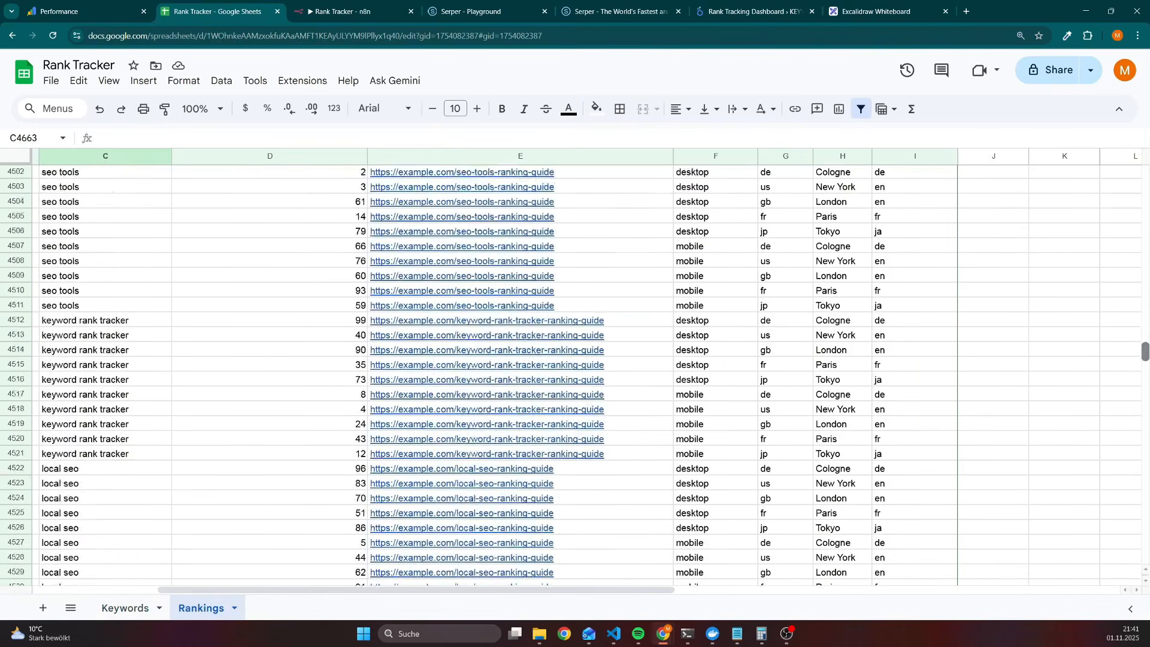
scroll(979, 281, down, 20)
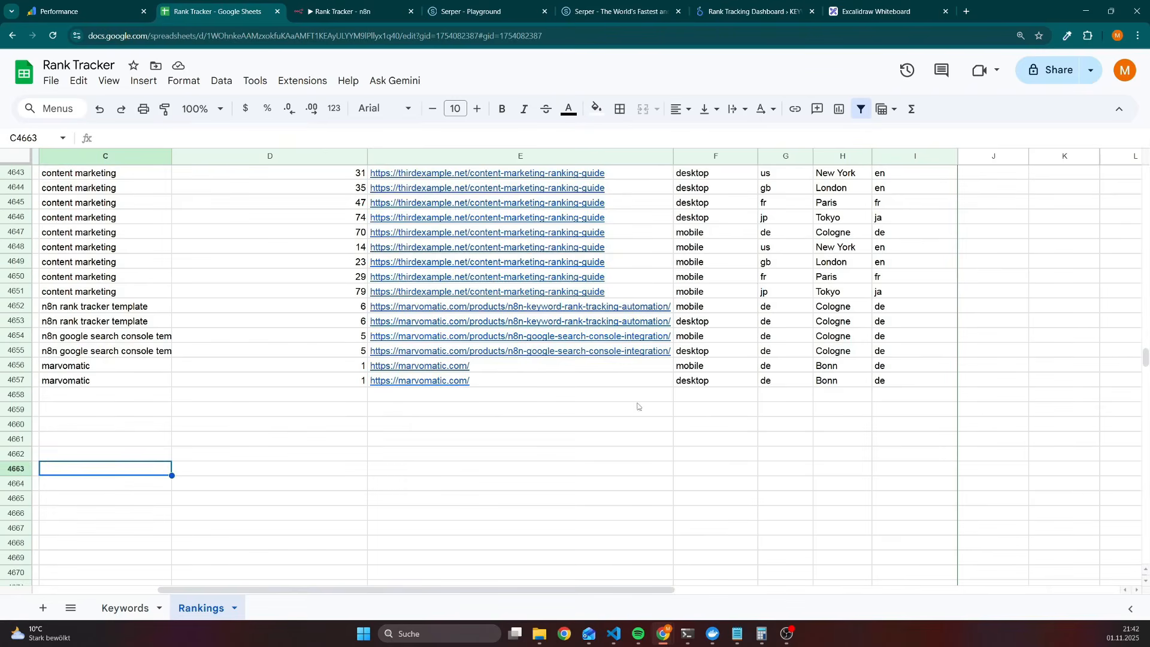
Step: Switch to the Rank Tracking Dashboard in Looker Studio and refresh its data
click(752, 12)
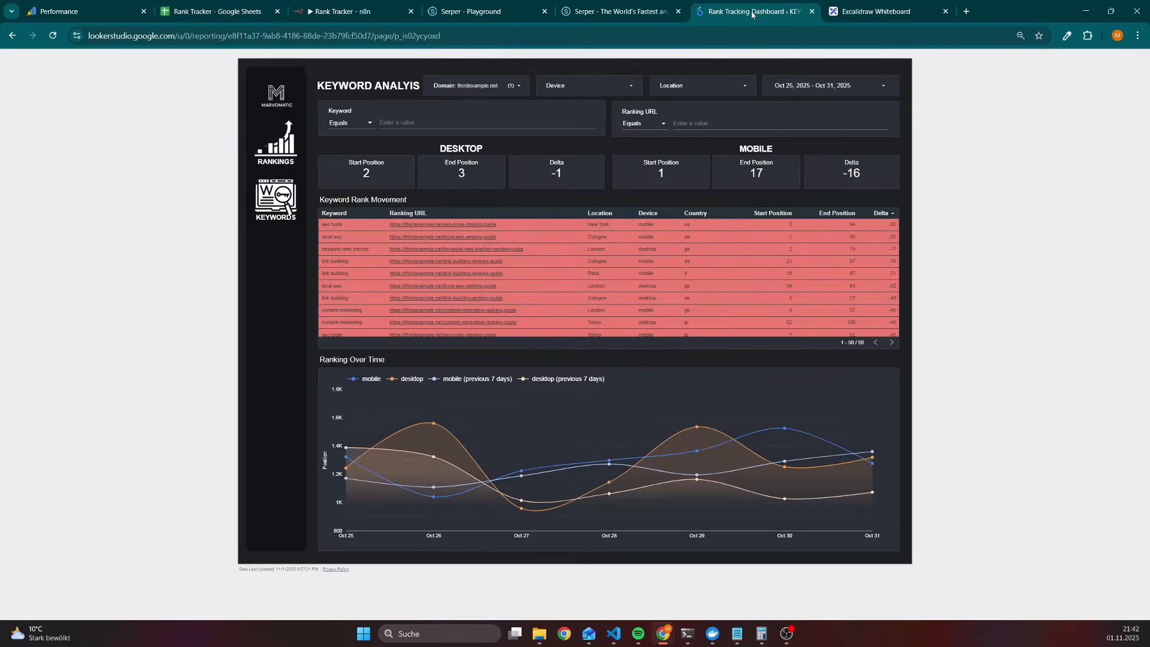
click(1080, 63)
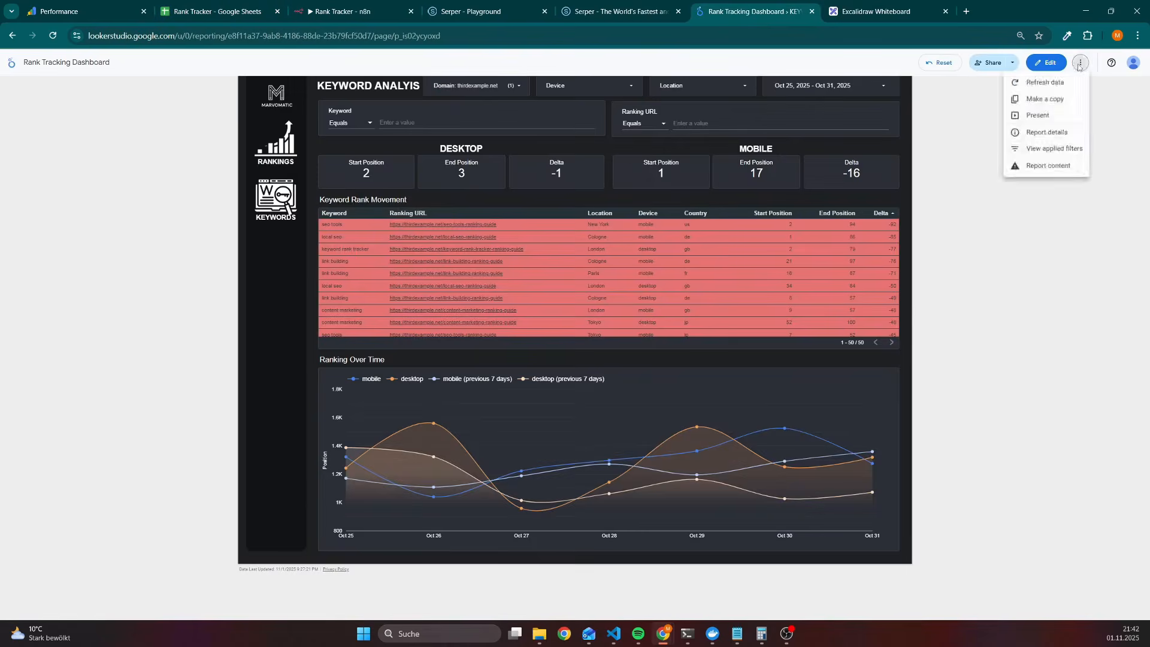
click(1030, 83)
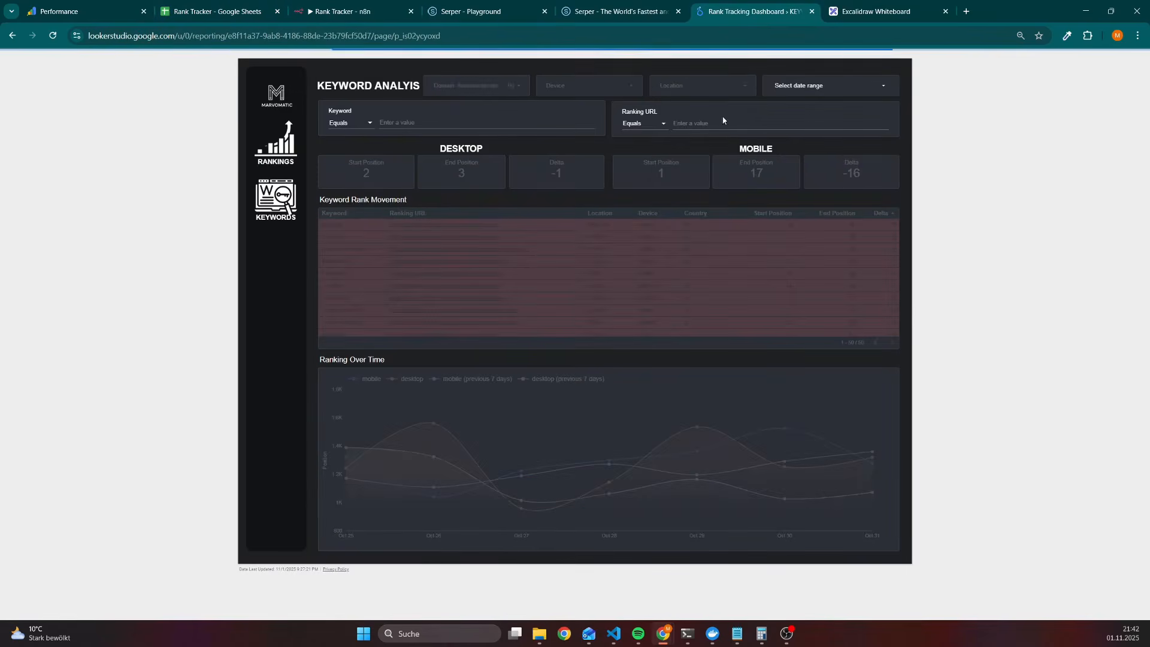
Step: Filter the Keyword Analysis page's Domain to marvomatic.com only and review the keyword table and ranking chart
click(484, 85)
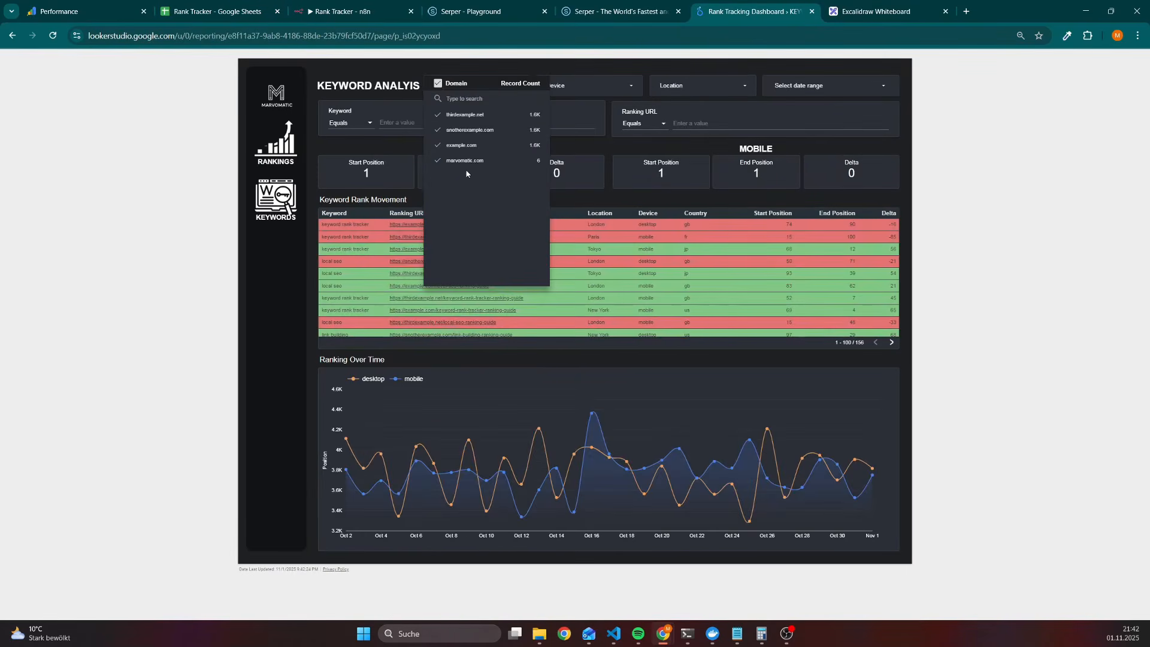
mouse_move(460, 165)
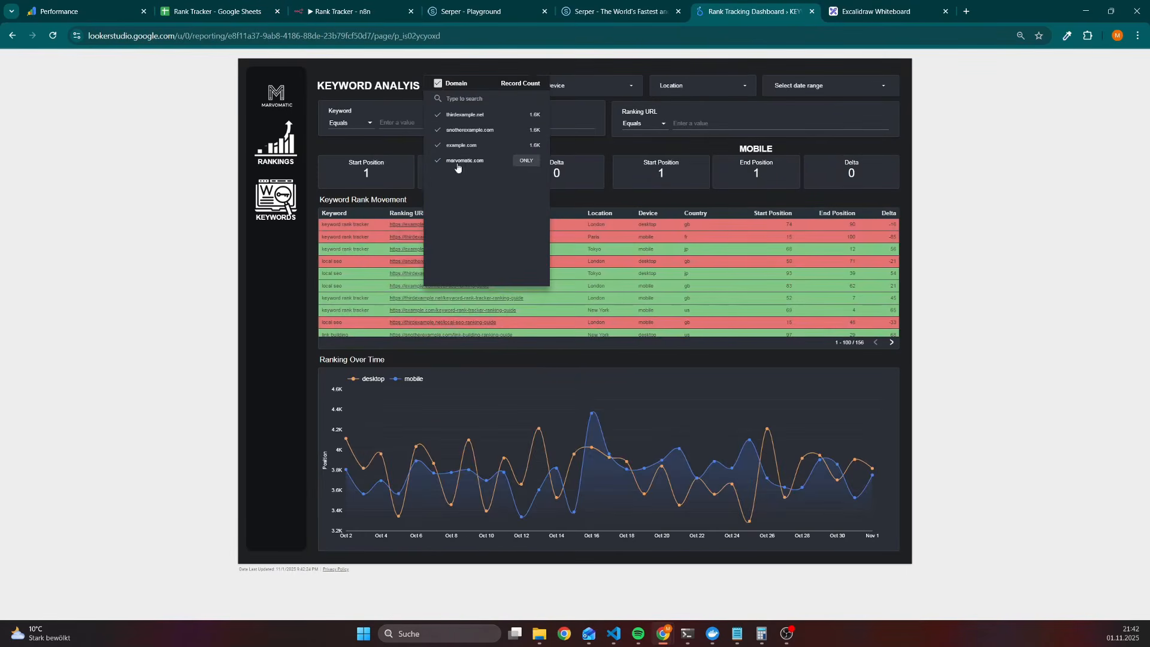
click(526, 162)
click(989, 253)
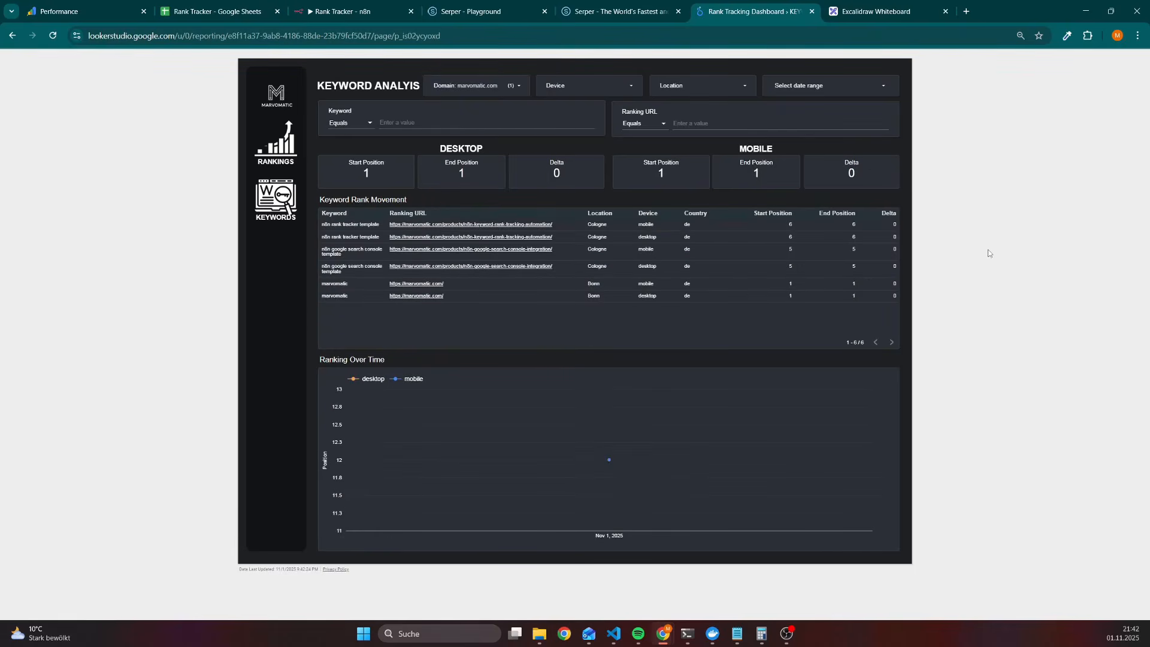
drag(972, 552, 950, 267)
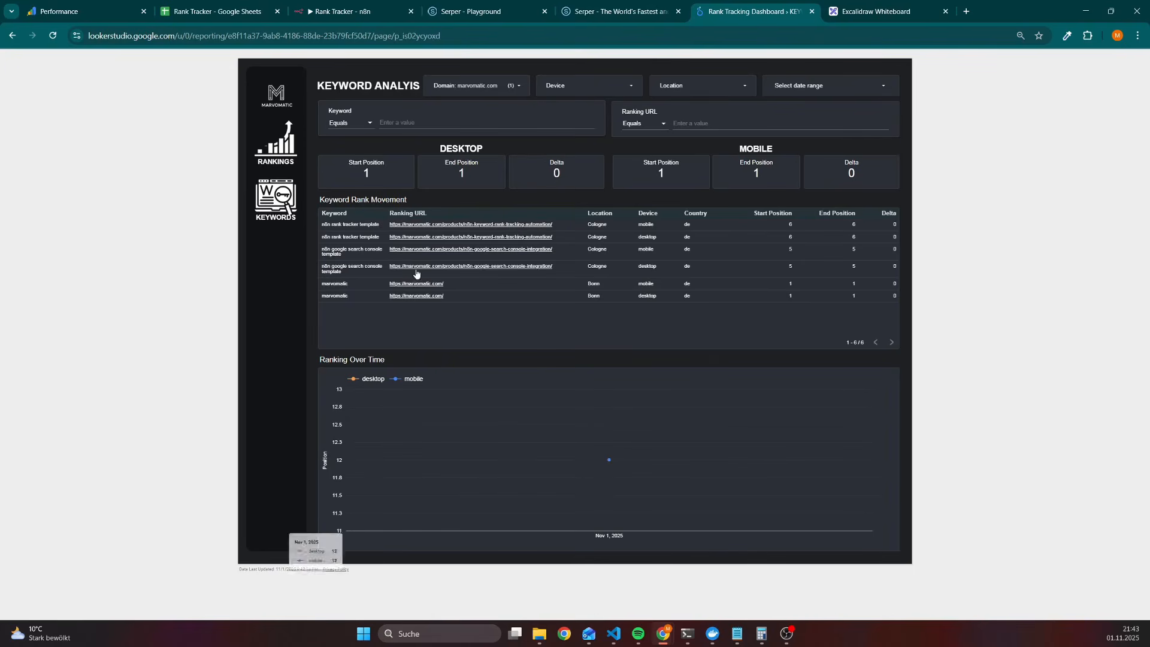
Step: Return to the Rank Tracker workflow in n8n and open the sub-workflow called by the Track Mobile node
click(348, 11)
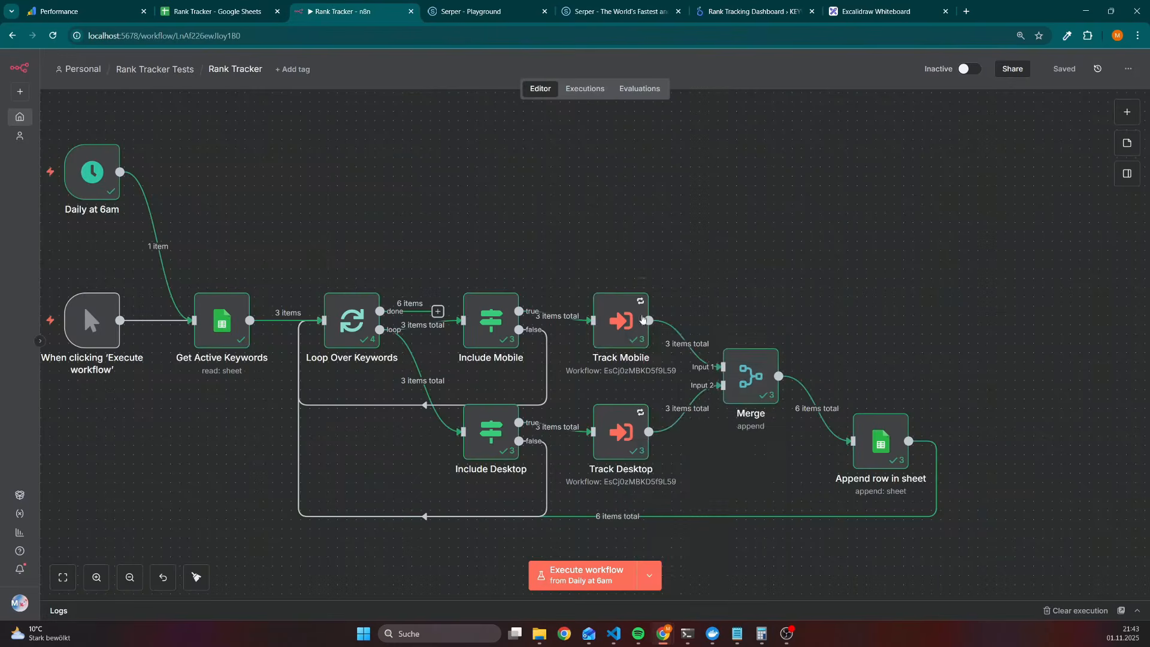
right_click(630, 333)
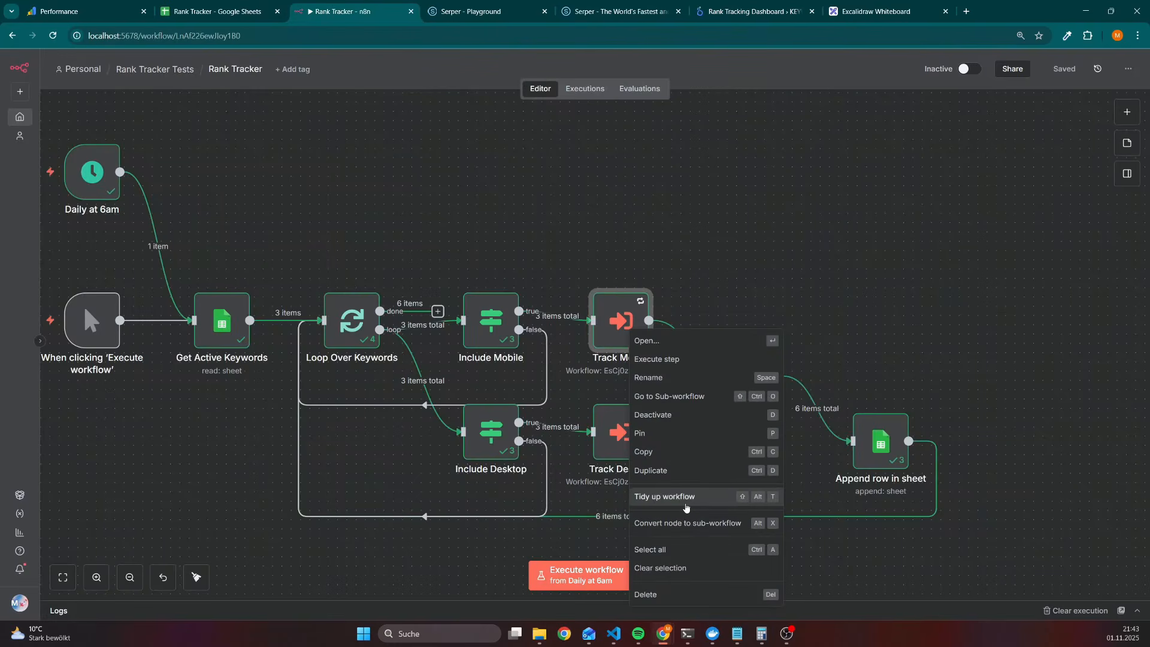
click(693, 397)
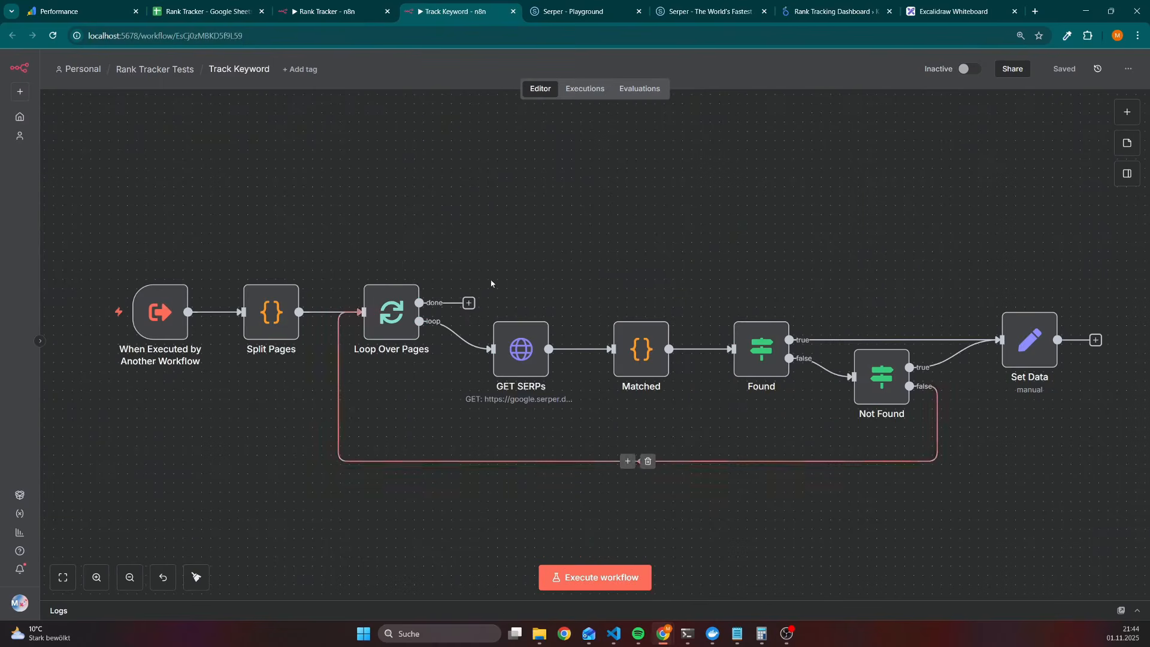
Step: Examine the looping section of the Track Keyword workflow, from Loop Over Pages through Not Found
drag(330, 222, 970, 525)
click(414, 211)
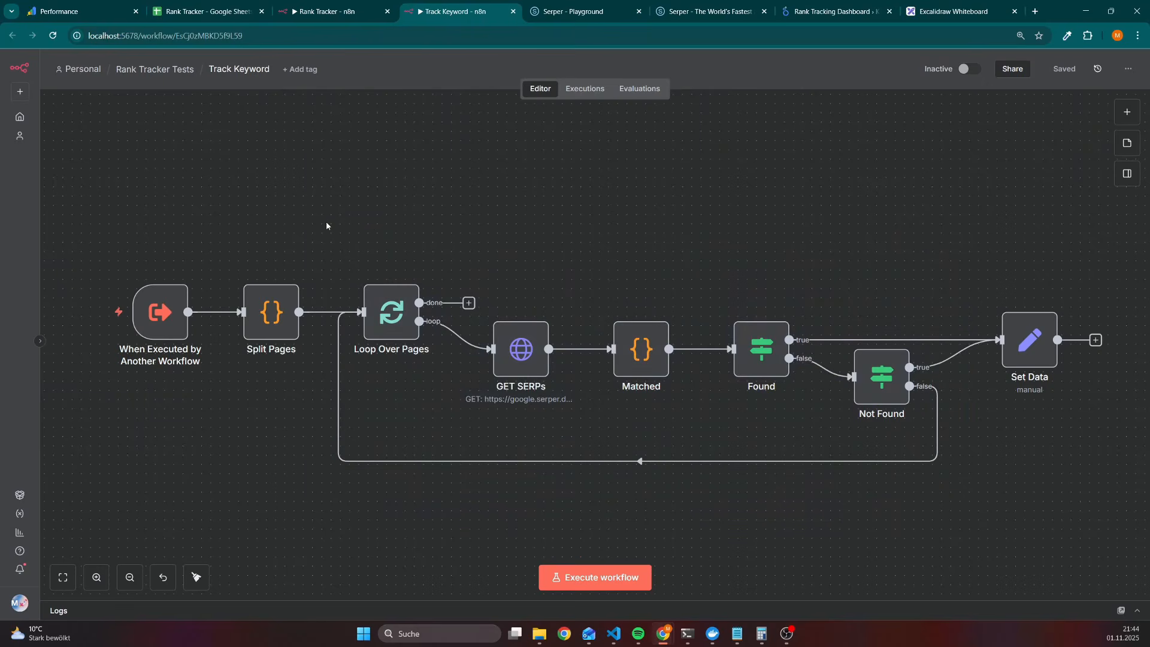
drag(326, 222, 948, 512)
Step: Switch to the Excalidraw whiteboard and review the price-per-credit lines under Credits
click(955, 11)
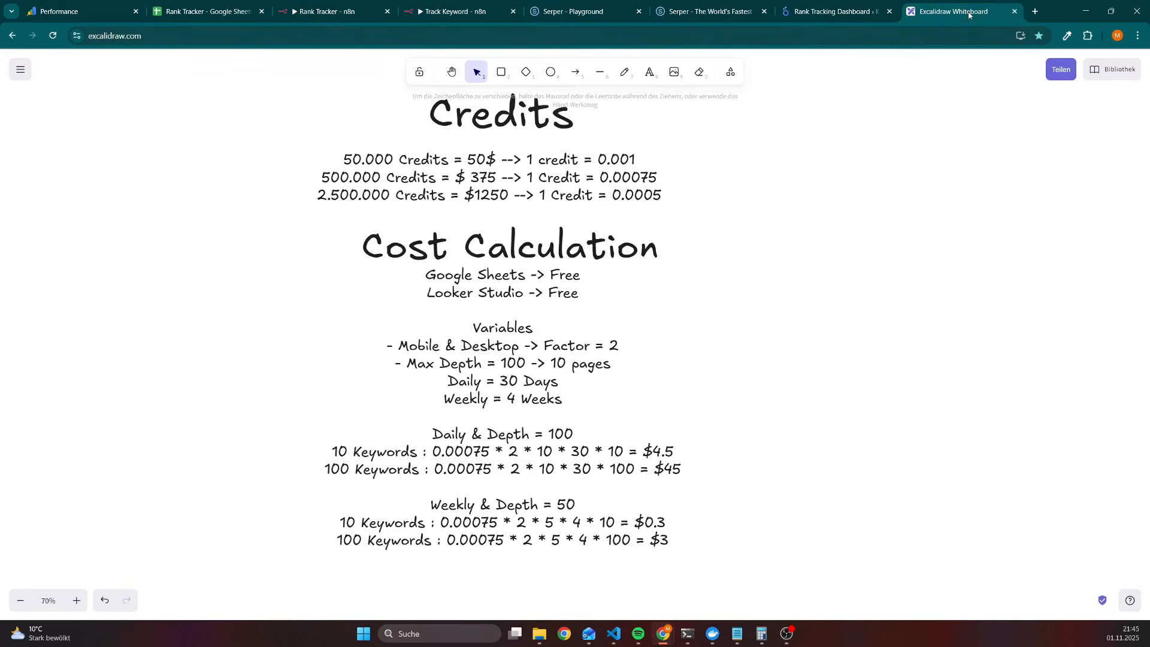
click(724, 318)
click(775, 176)
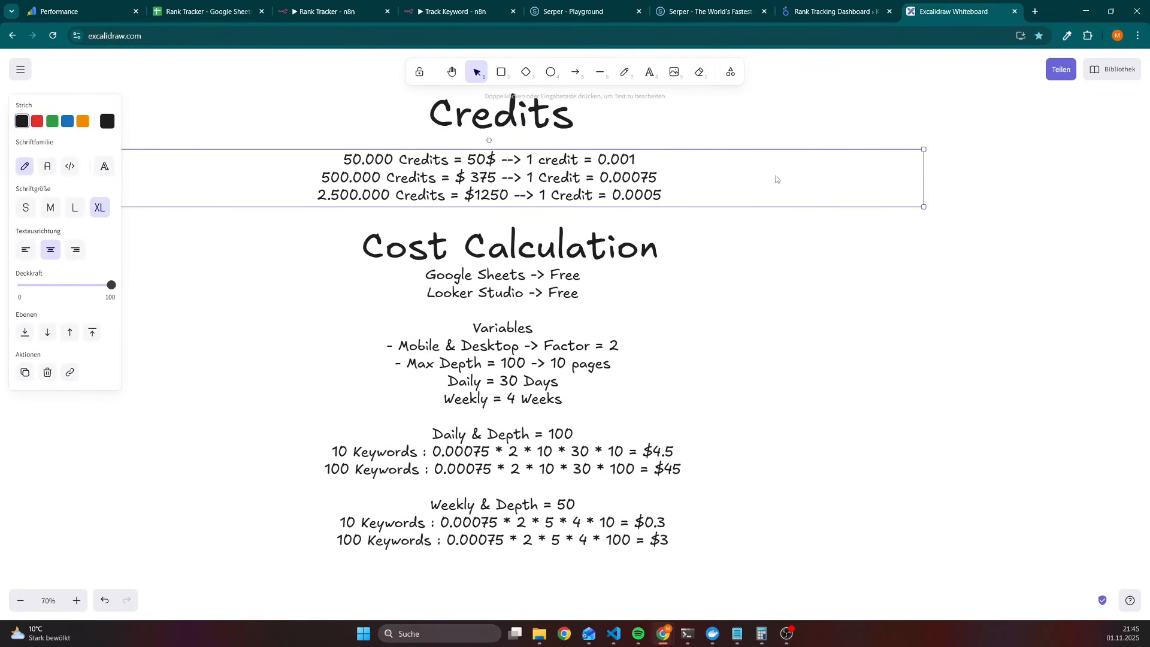
Step: Switch to the Serper website and compare its Starter, Standard and Scale pricing plans, including how long credits stay valid
click(706, 12)
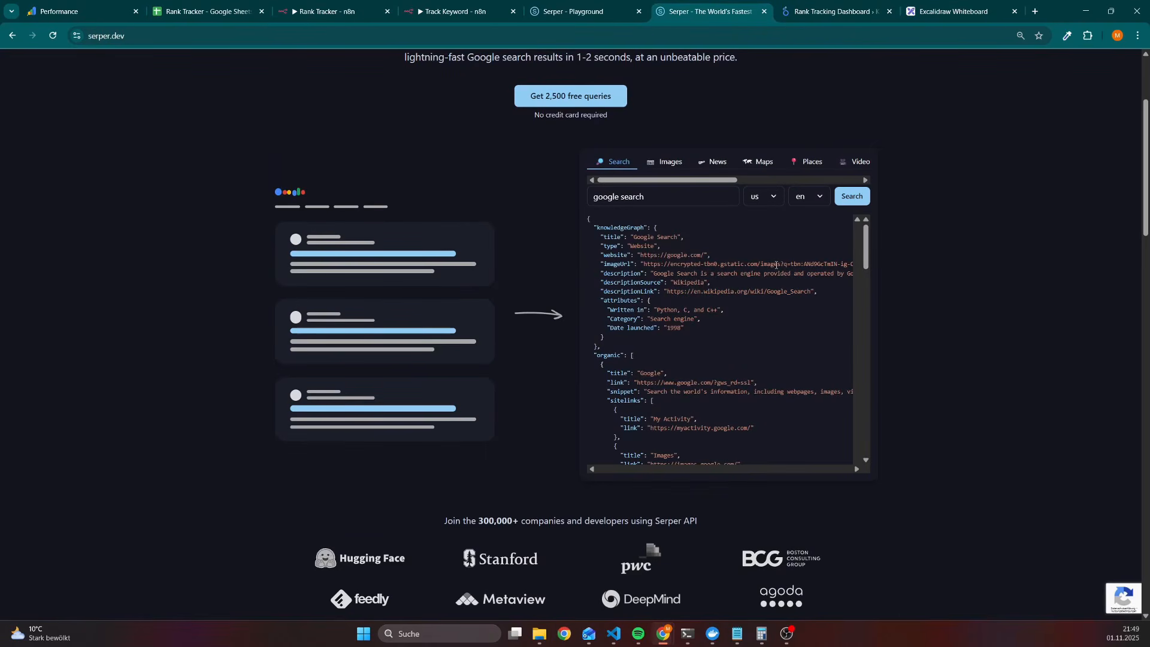
scroll(897, 384, down, 10)
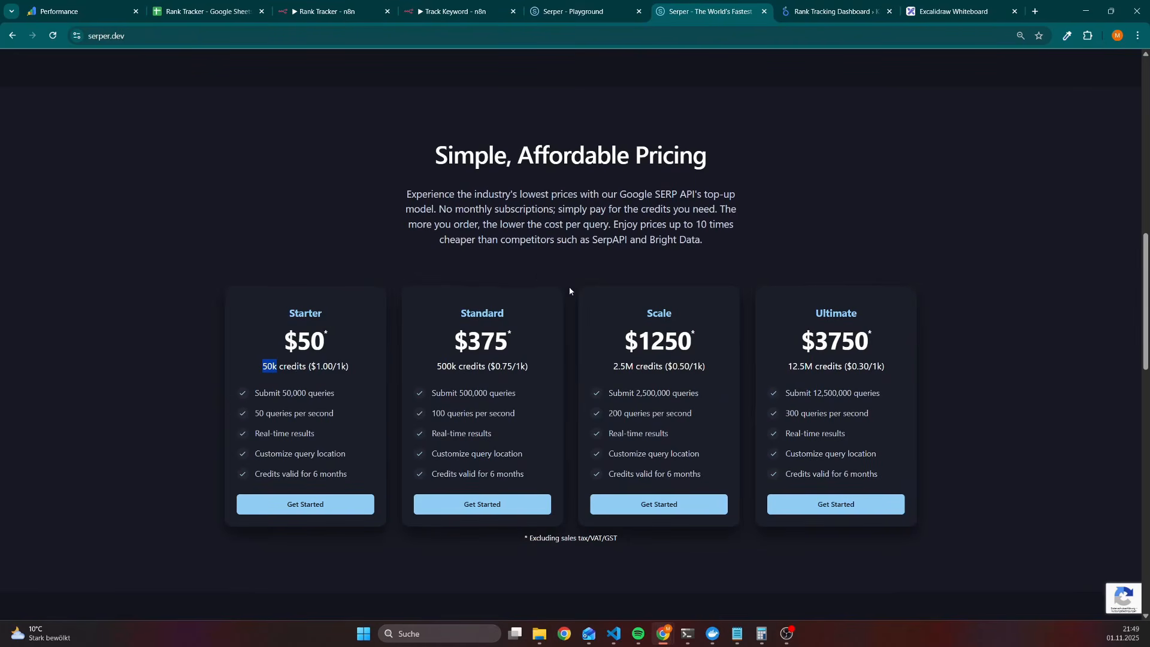
drag(460, 315, 509, 319)
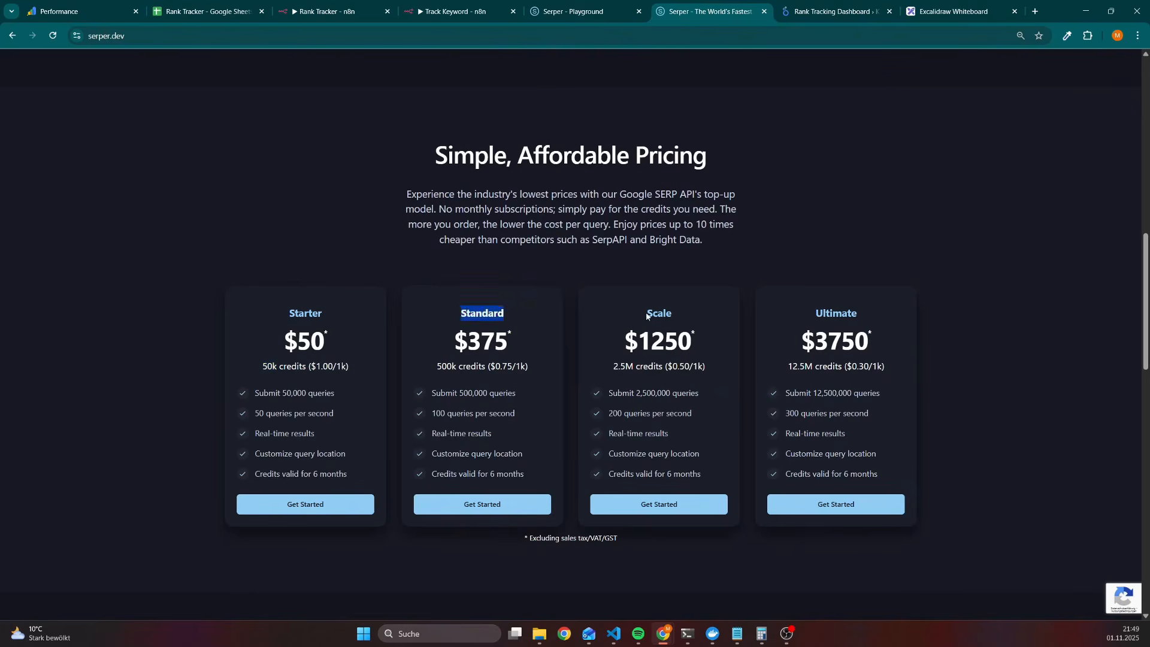
drag(646, 313, 681, 310)
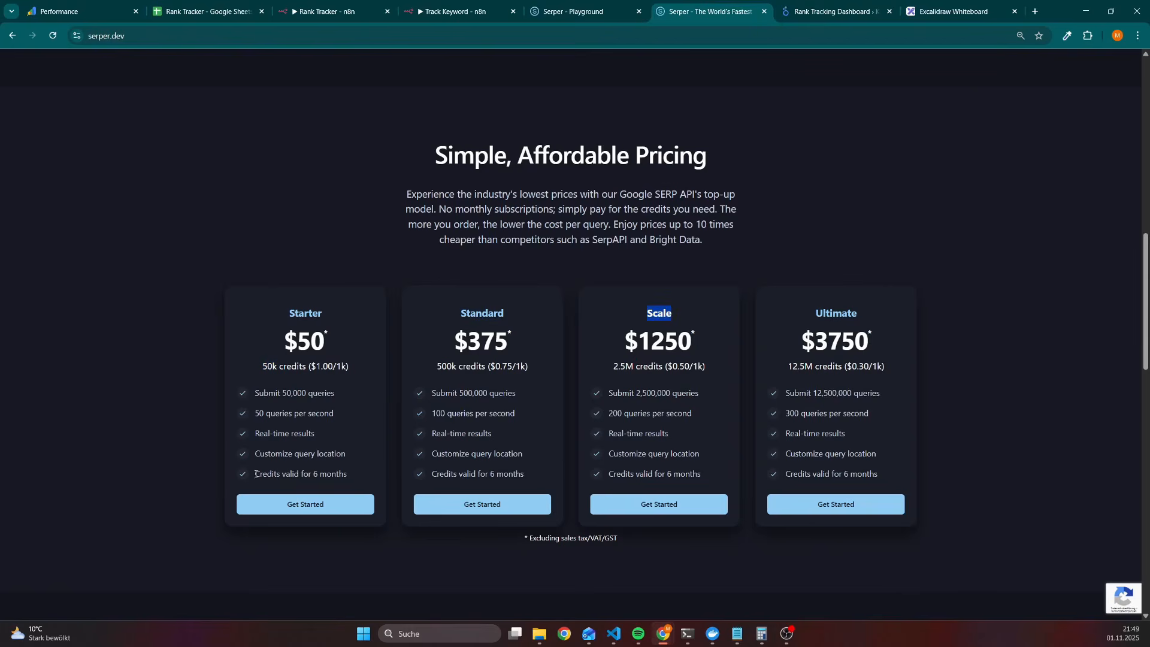
drag(253, 475, 372, 474)
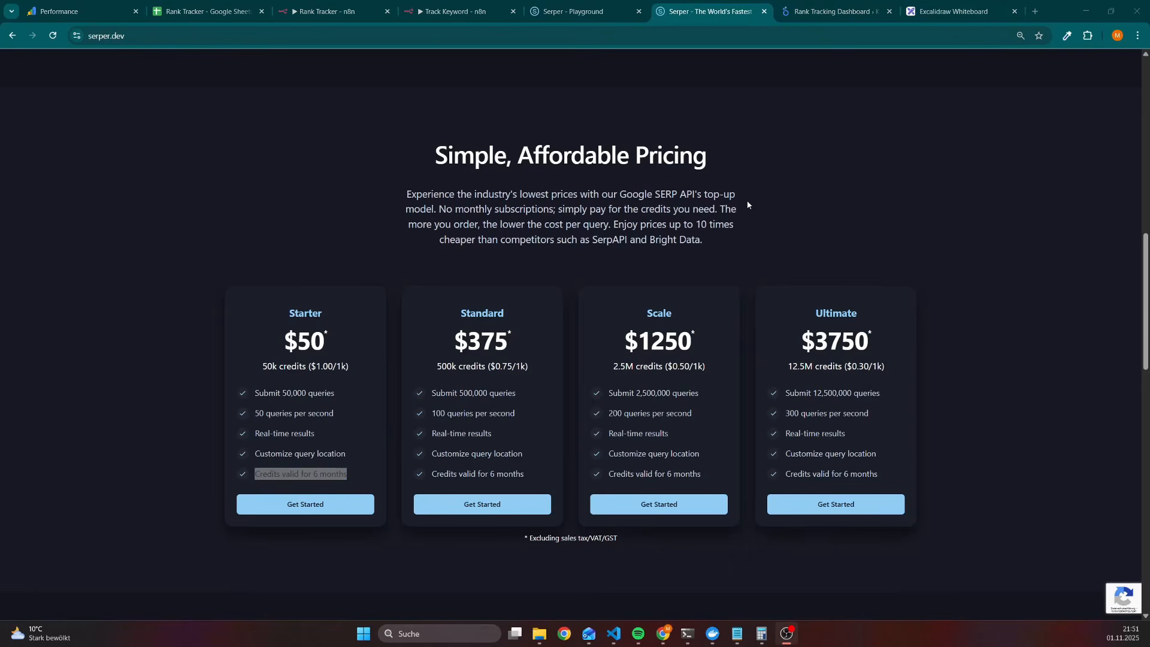
Step: Return to the Excalidraw whiteboard and review the Cost Calculation section with its variables and daily and weekly examples
click(958, 11)
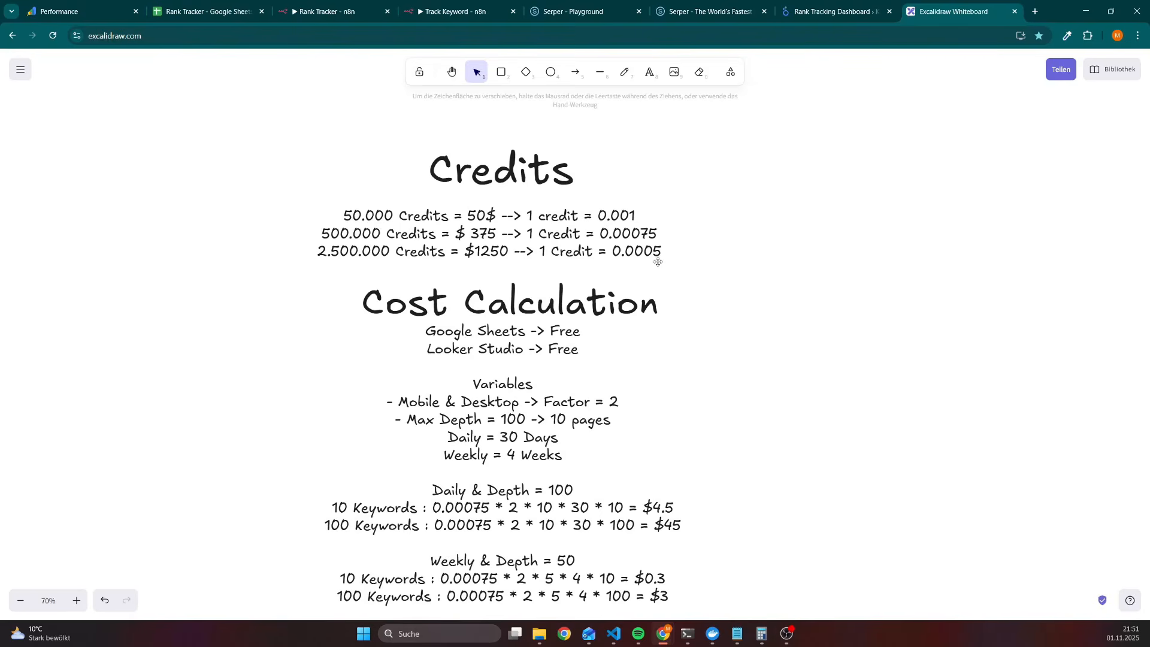
scroll(613, 325, down, 1)
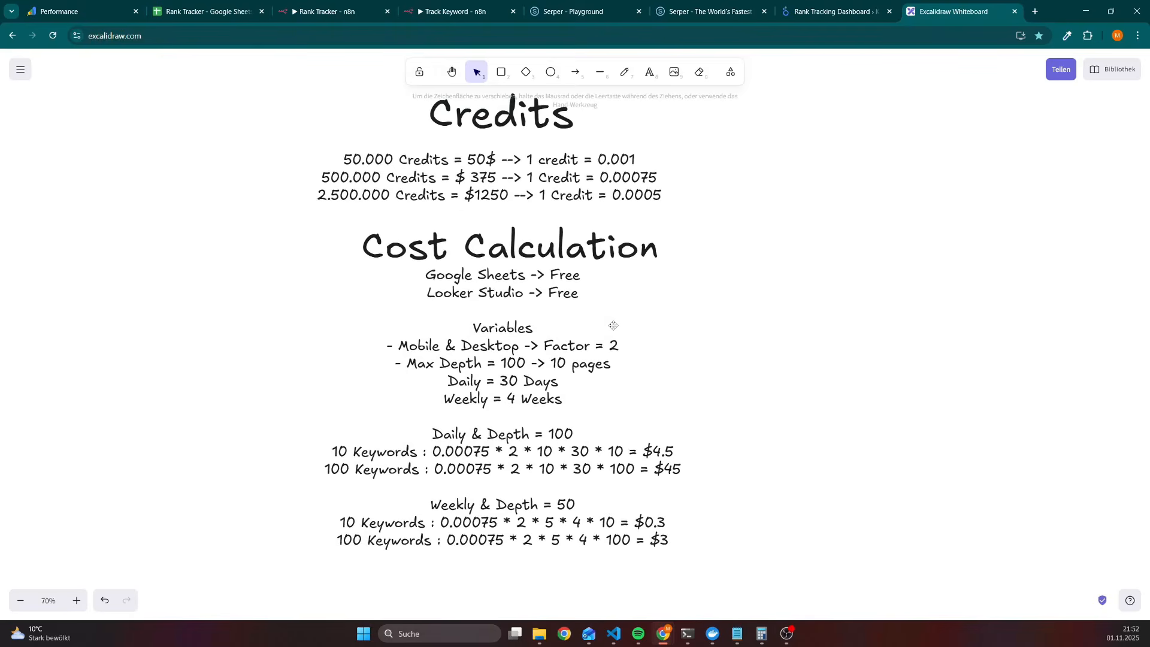